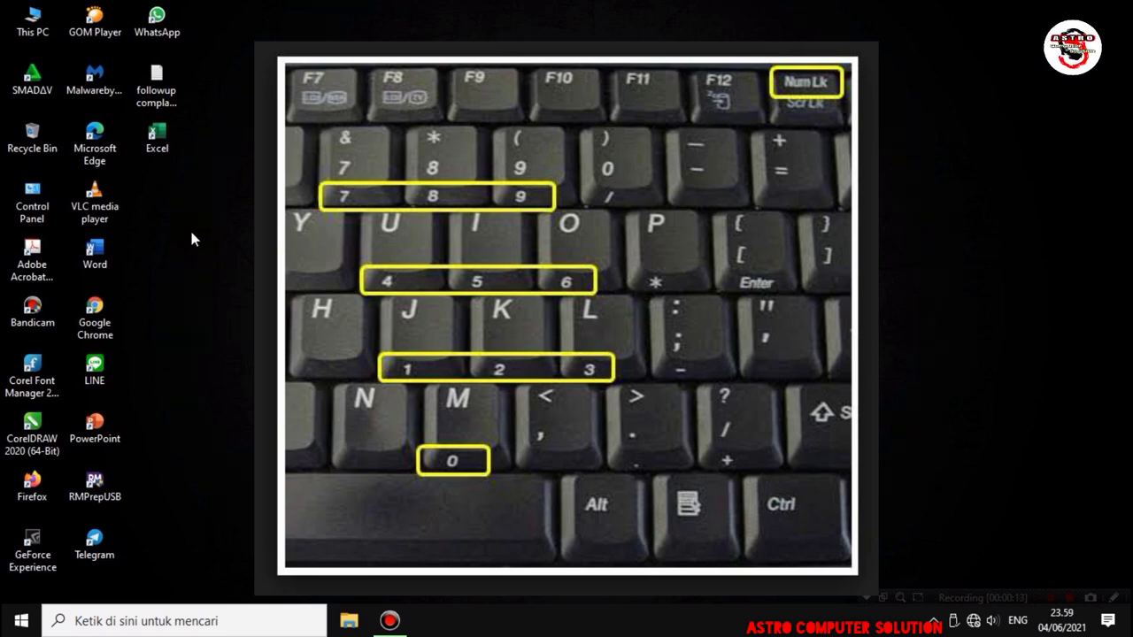
Refresh the Windows desktop twice
{"action": "right_click", "coordinate": [201, 257]}
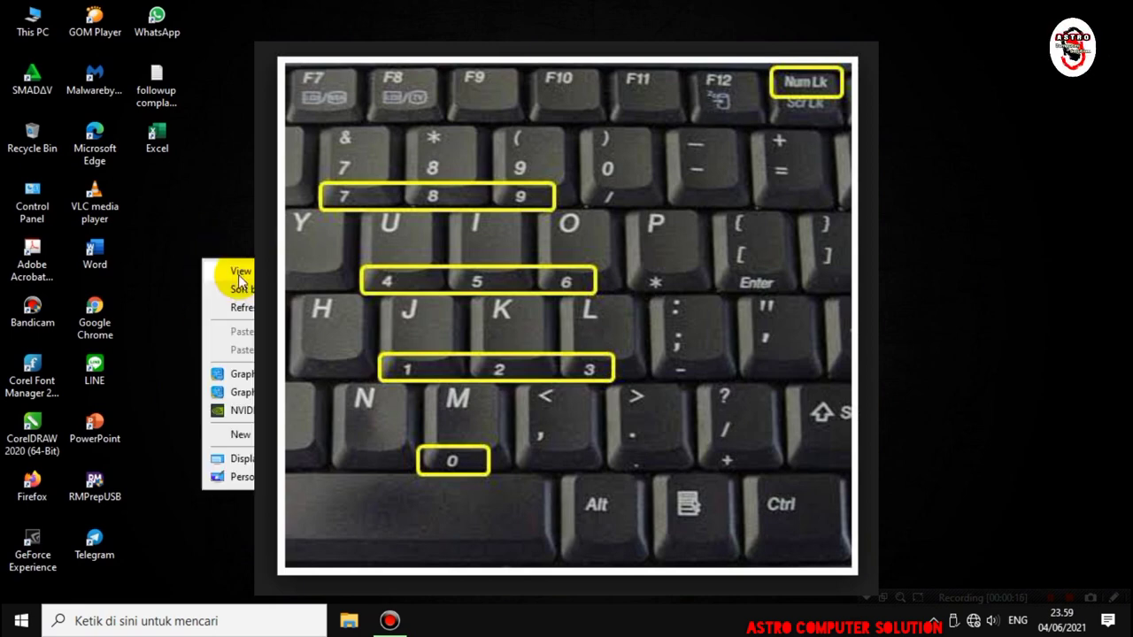
{"action": "left_click", "coordinate": [230, 305]}
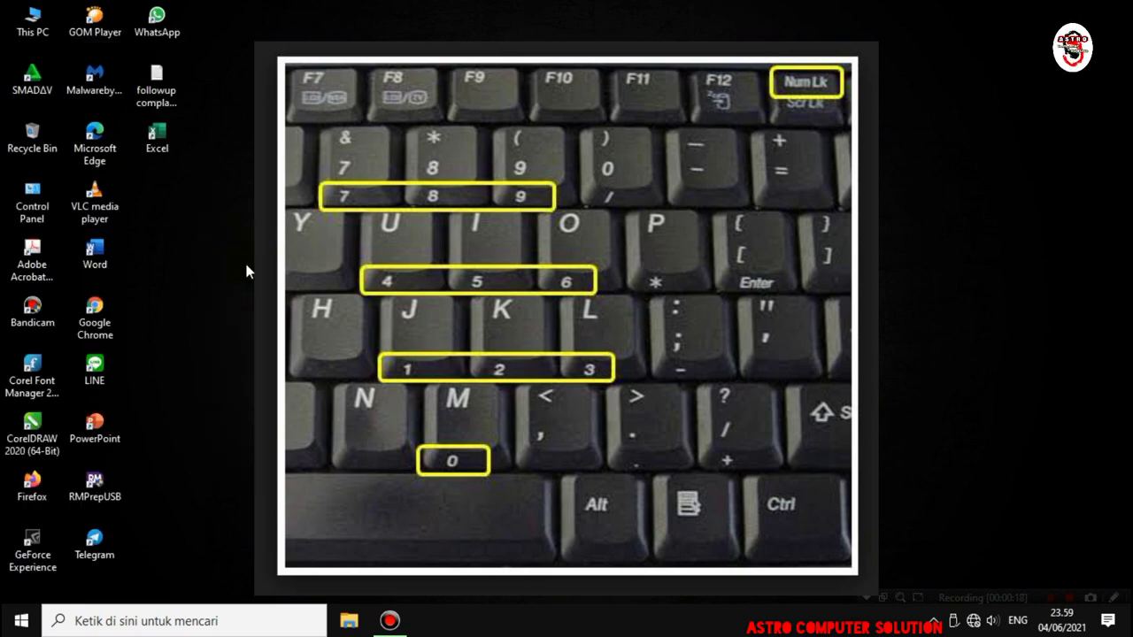
{"action": "right_click", "coordinate": [201, 213]}
{"action": "left_click", "coordinate": [239, 265]}
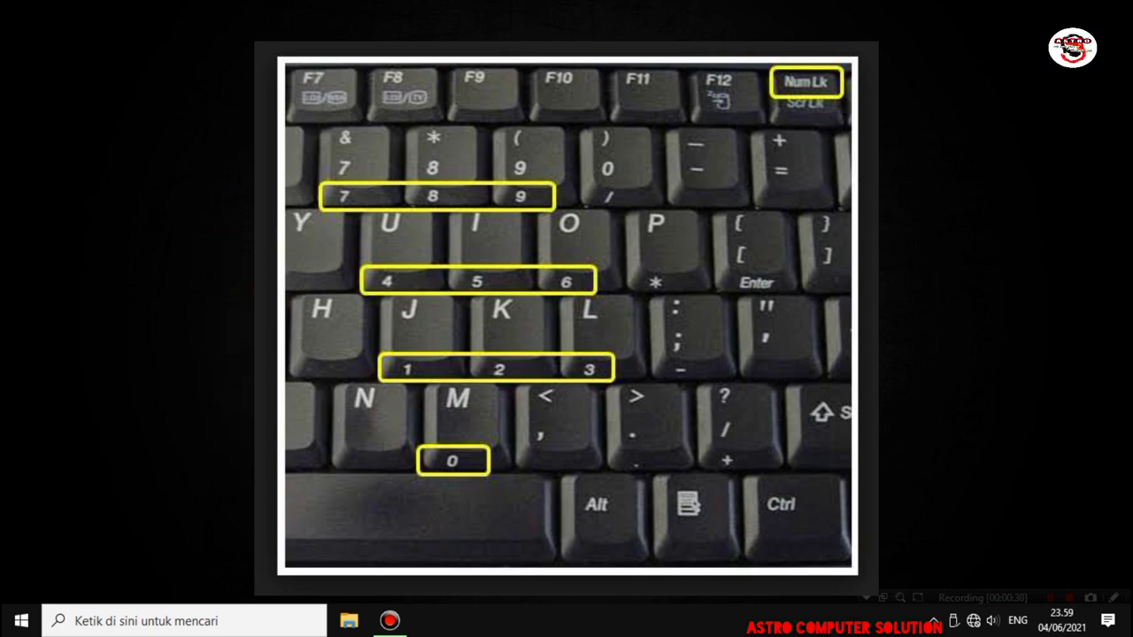
{"action": "left_click", "coordinate": [188, 620]}
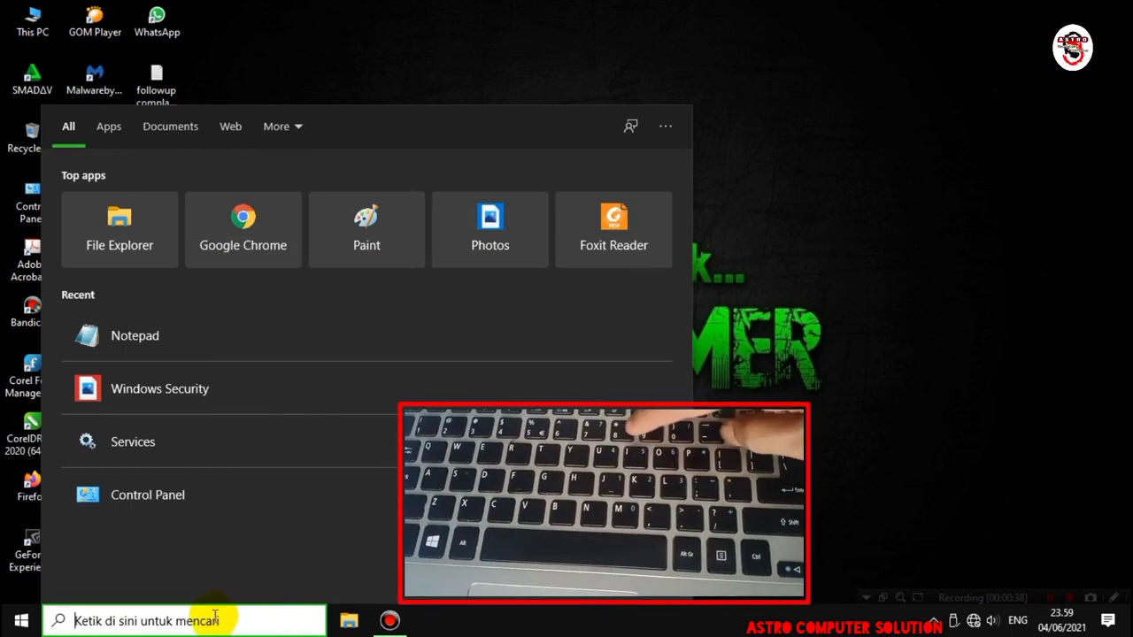
{"action": "type", "text": "4"}
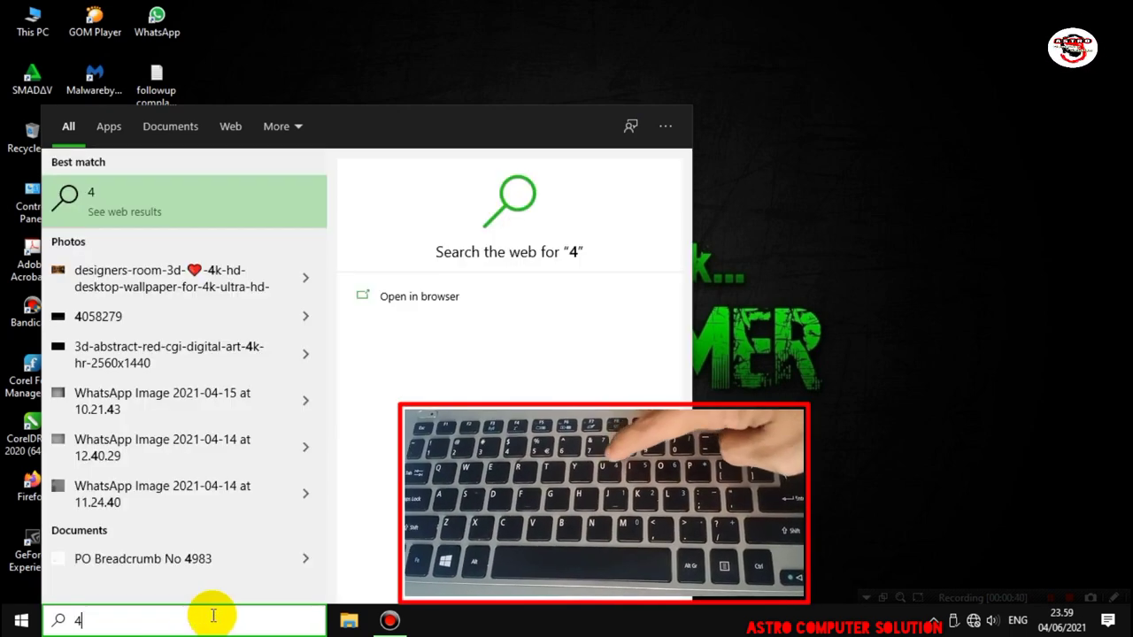
{"action": "type", "text": "4"}
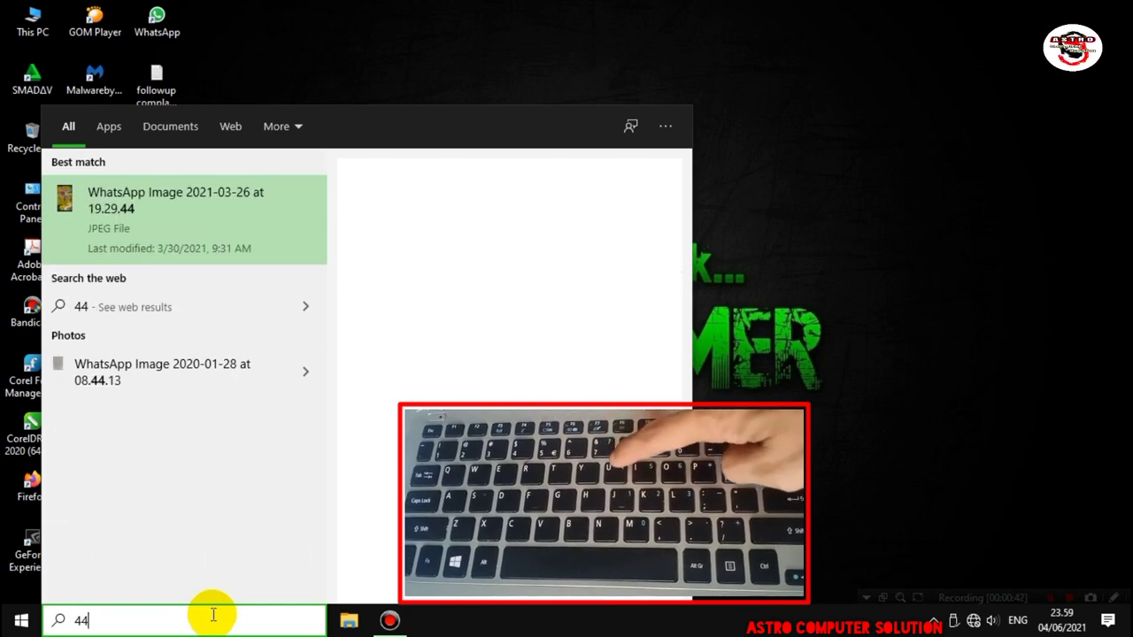
{"action": "type", "text": "44"}
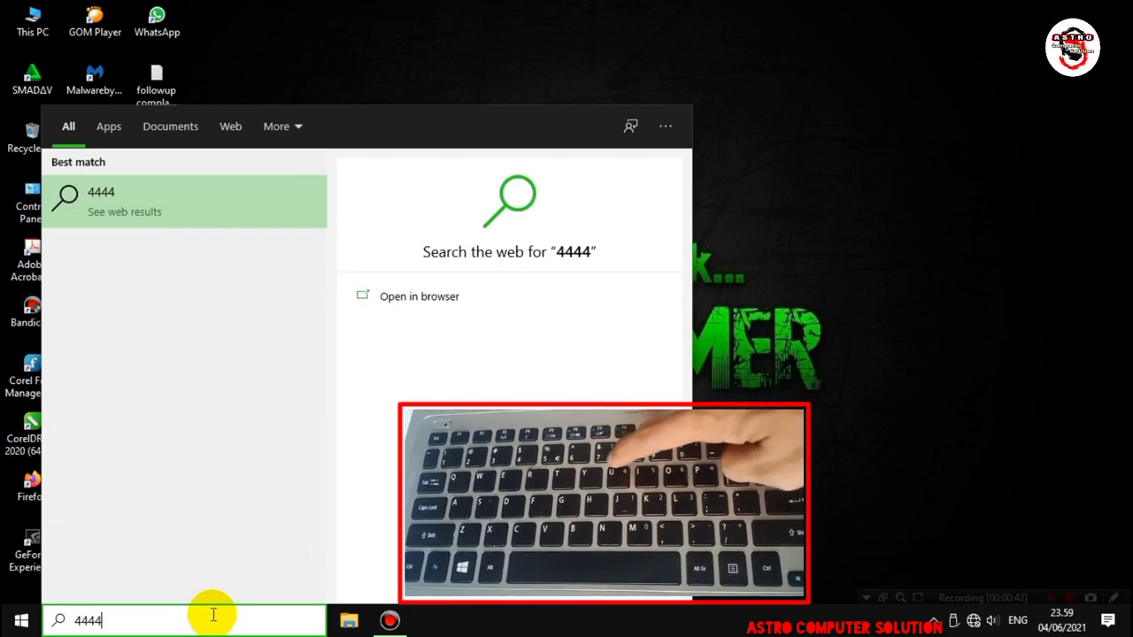
{"action": "type", "text": "4"}
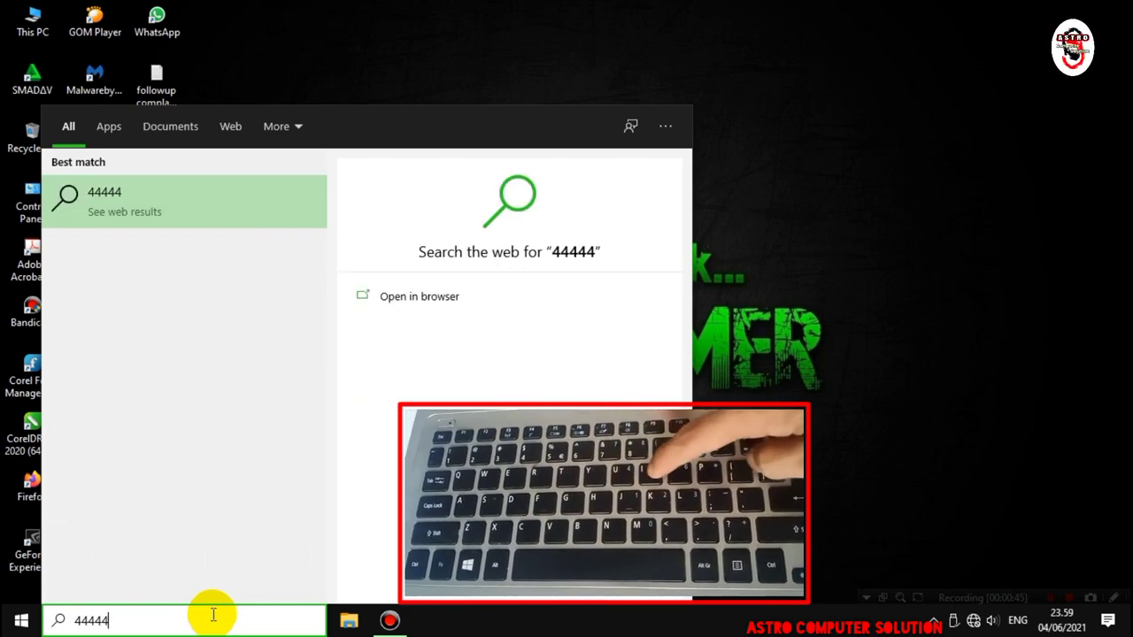
{"action": "type", "text": "555"}
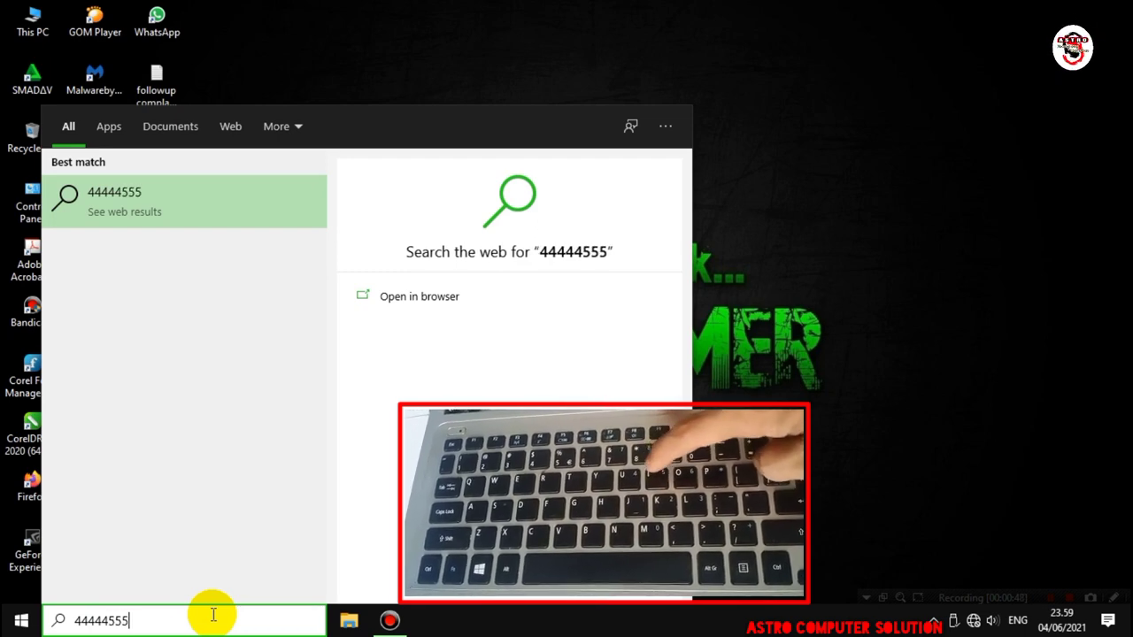
{"action": "type", "text": "556"}
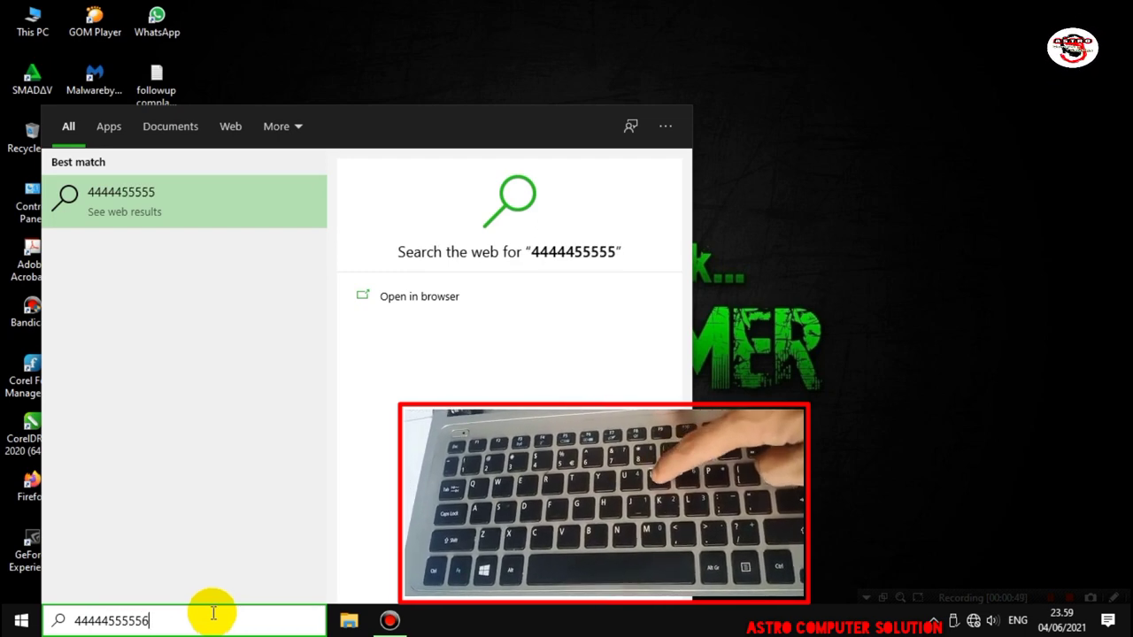
{"action": "type", "text": "6666"}
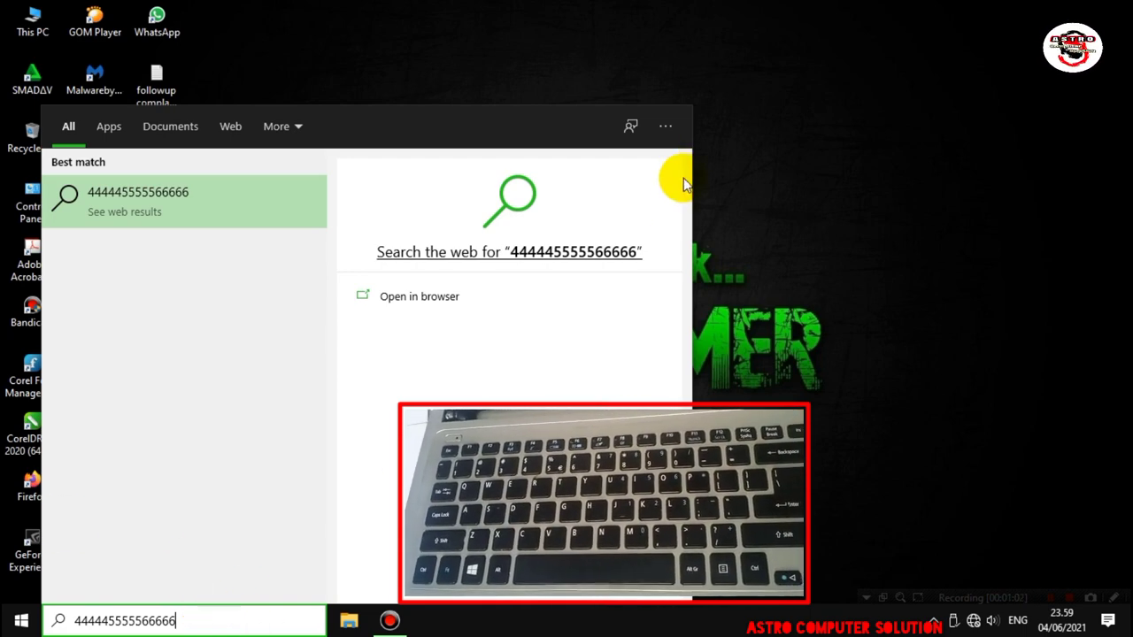
{"action": "left_click", "coordinate": [687, 42]}
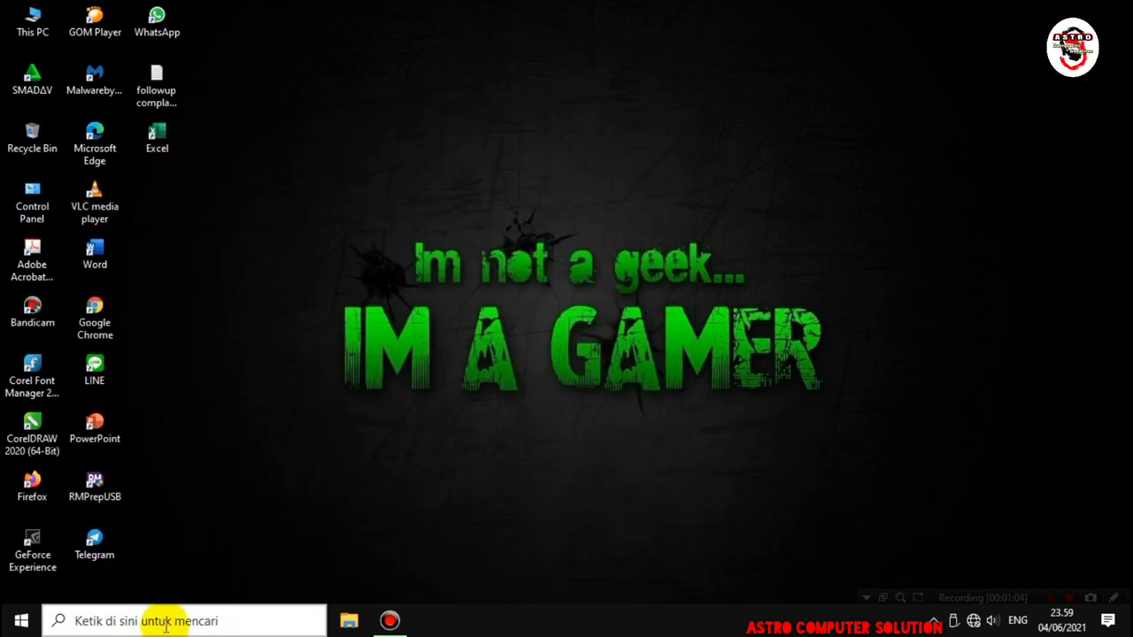
Open a blank Notepad document and place the text cursor on the sixth line, indented by four tabs
{"action": "left_click", "coordinate": [165, 621]}
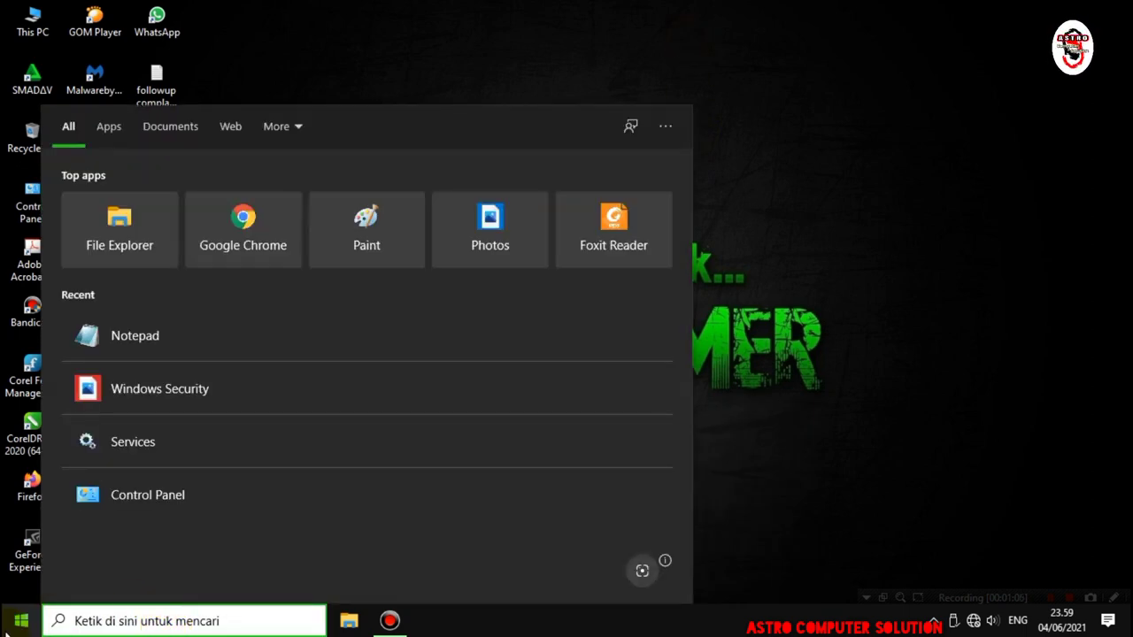
{"action": "left_click", "coordinate": [177, 341]}
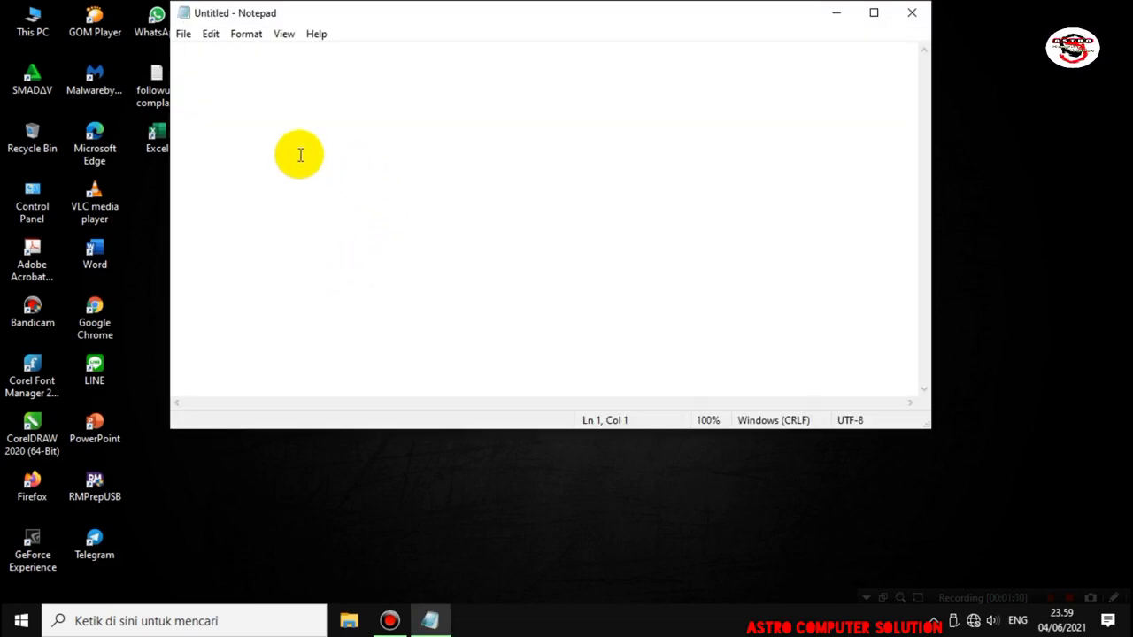
{"action": "key", "text": "Return"}
{"action": "key", "text": "Return"}
{"action": "key", "text": "Return"}
{"action": "key", "text": "Return"}
{"action": "key", "text": "Return"}
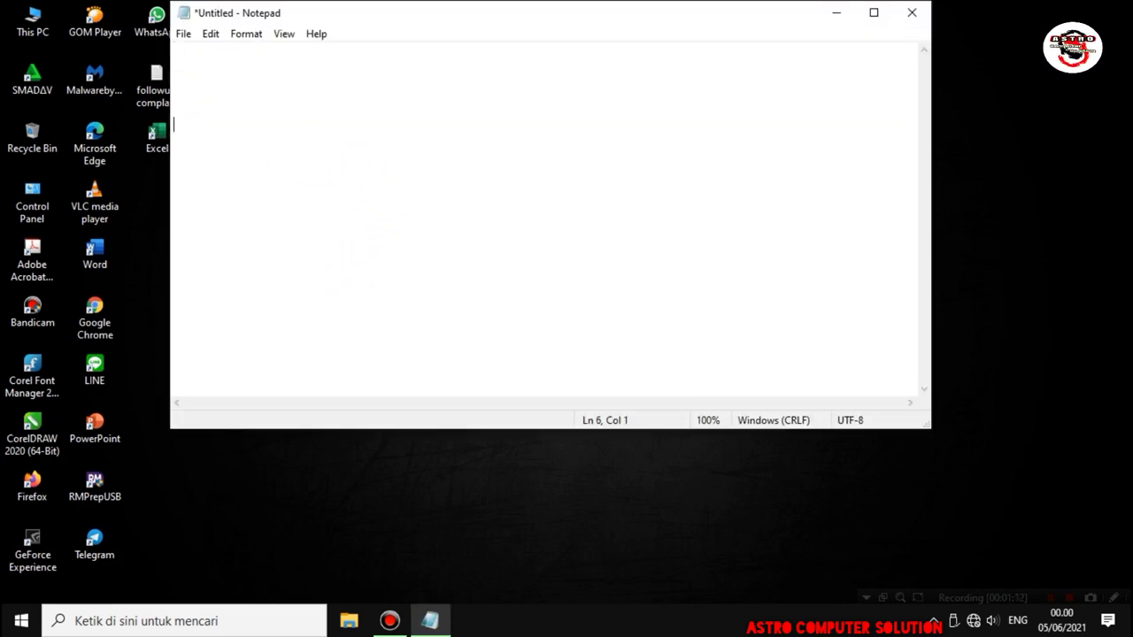
{"action": "key", "text": "Tab"}
{"action": "key", "text": "Tab"}
{"action": "key", "text": "Tab"}
{"action": "key", "text": "Tab"}
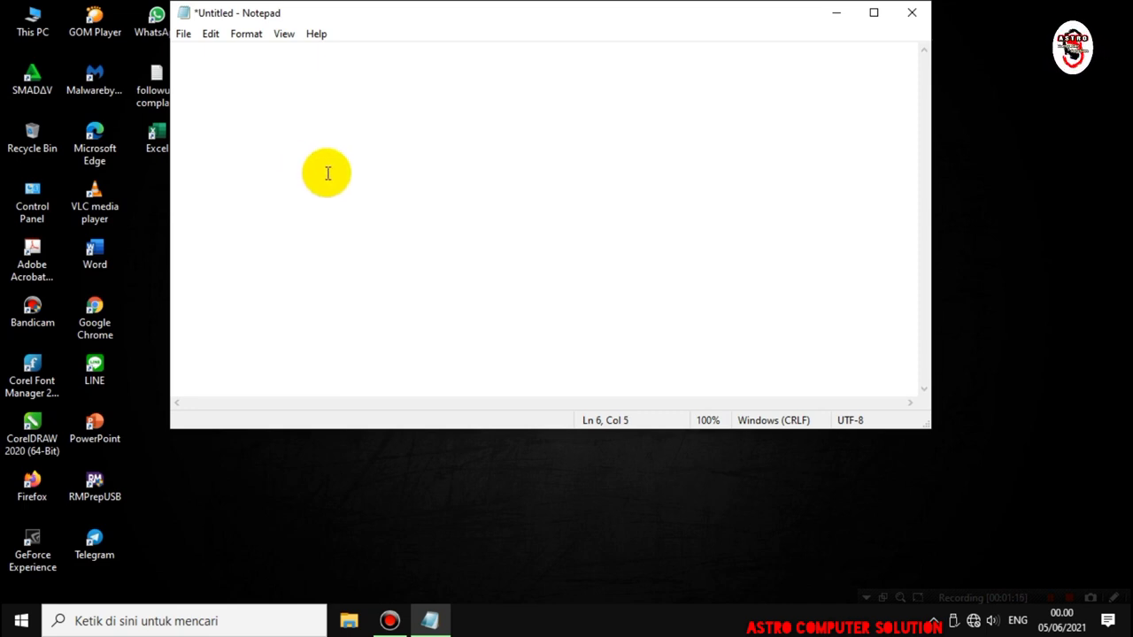
{"action": "type", "text": "44"}
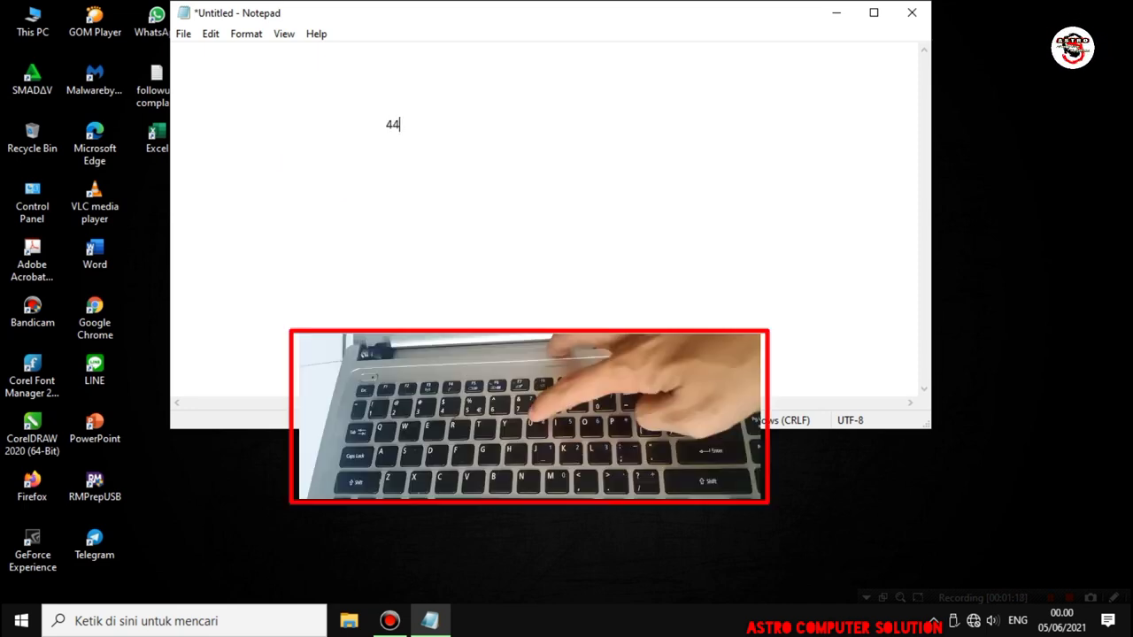
{"action": "type", "text": "444"}
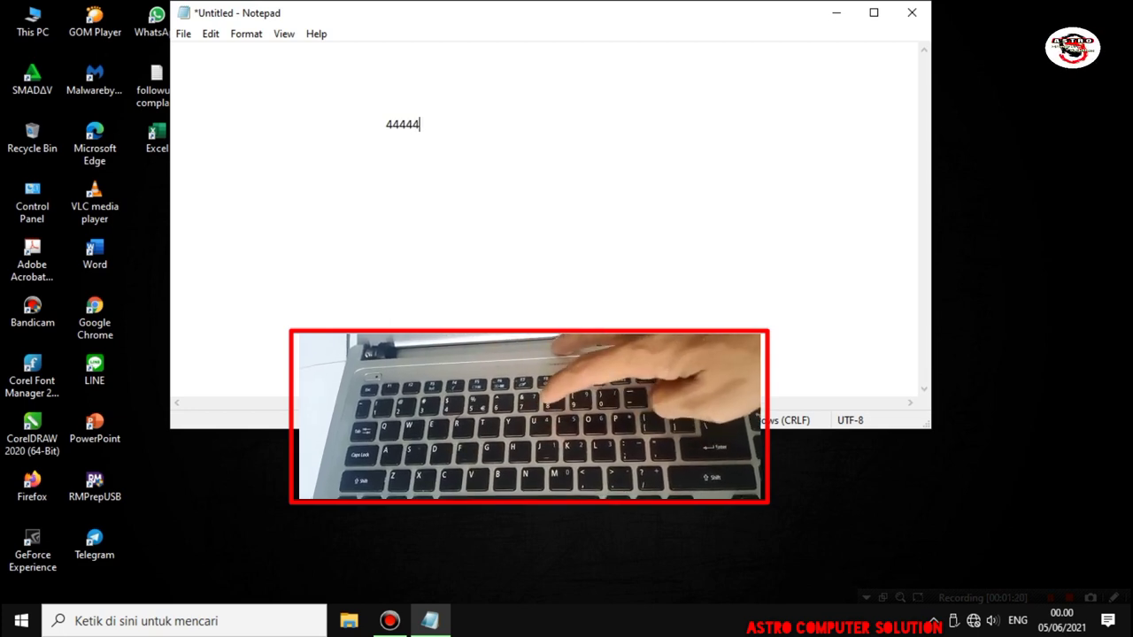
{"action": "type", "text": "555"}
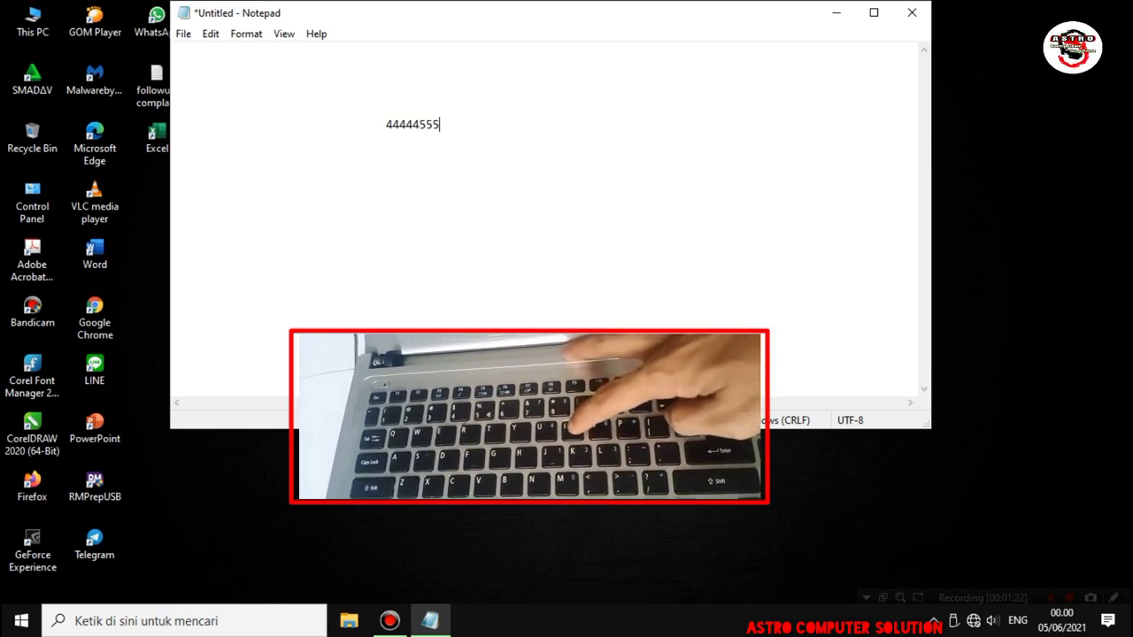
{"action": "type", "text": "5566"}
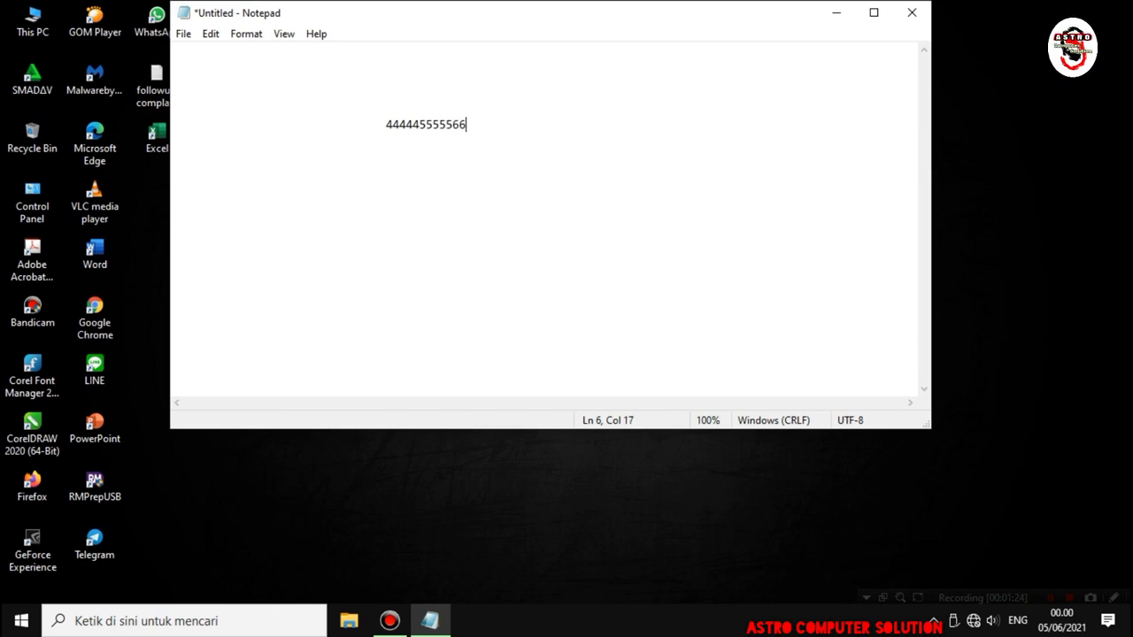
{"action": "type", "text": "666"}
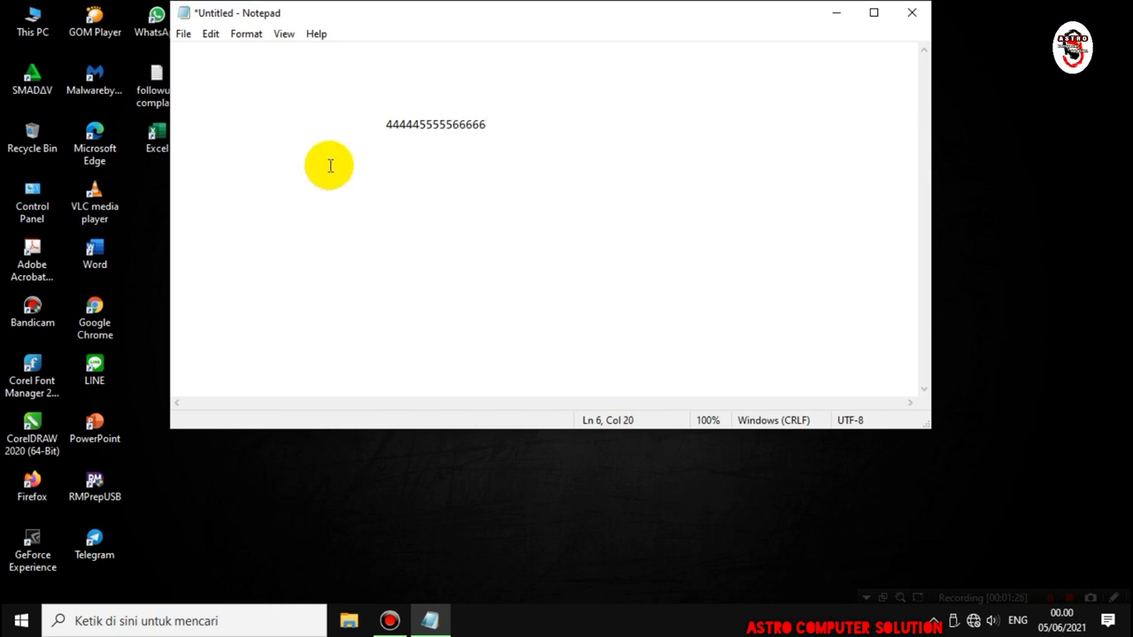
{"action": "left_click_drag", "start_coordinate": [376, 123], "coordinate": [525, 109]}
{"action": "left_click", "coordinate": [525, 110]}
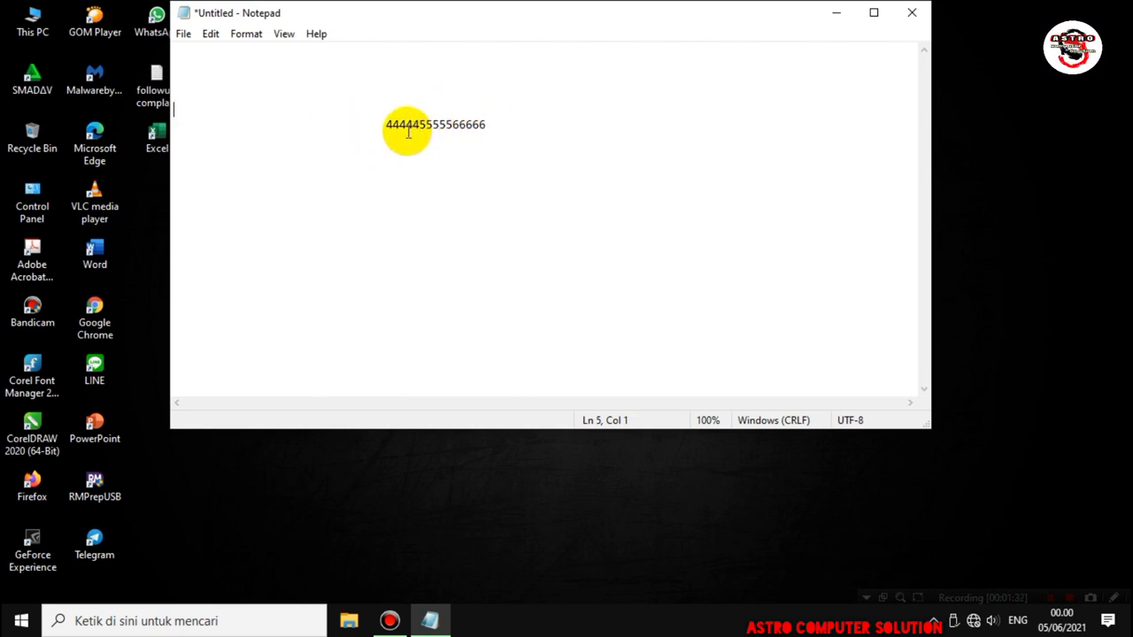
{"action": "left_click", "coordinate": [517, 122]}
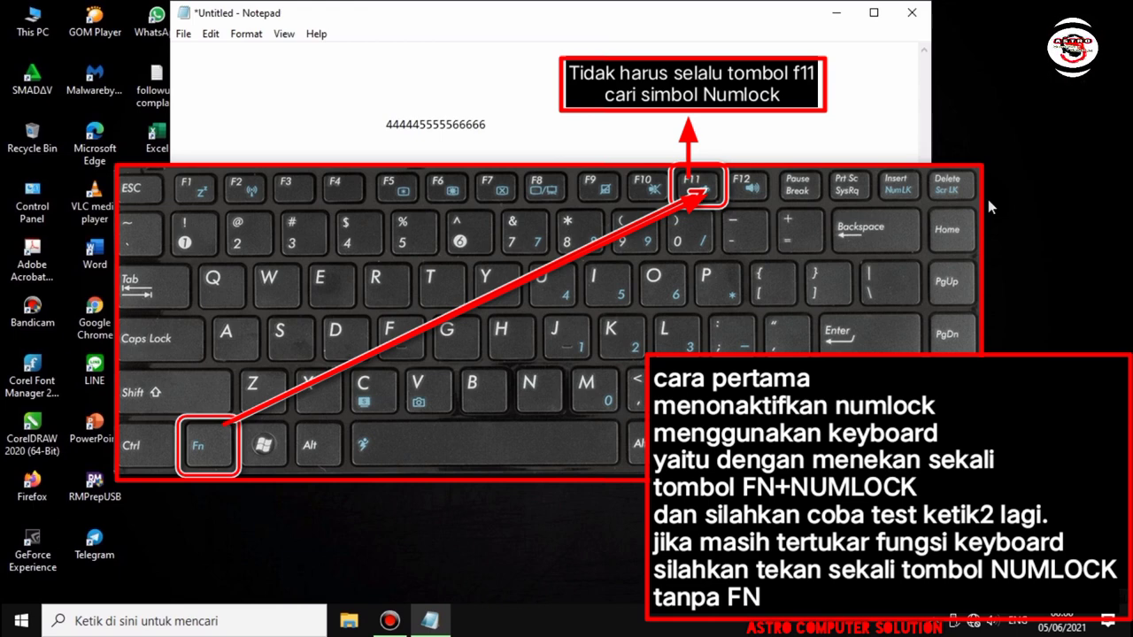
Select the number string in the Notepad document and refresh the desktop
{"action": "right_click", "coordinate": [988, 200]}
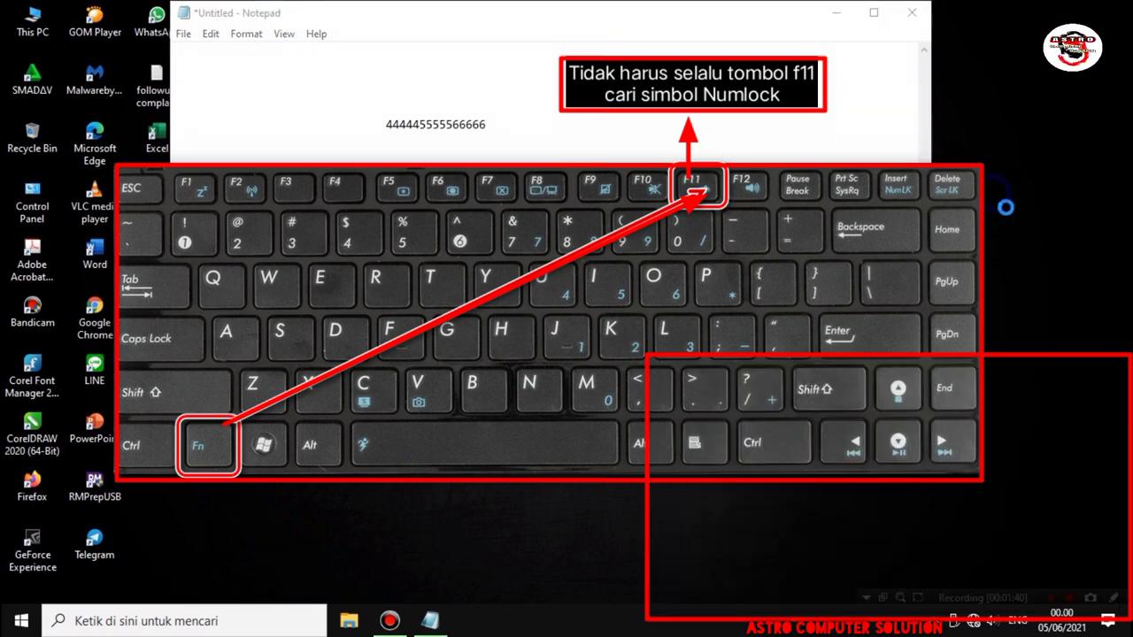
{"action": "left_click", "coordinate": [988, 240]}
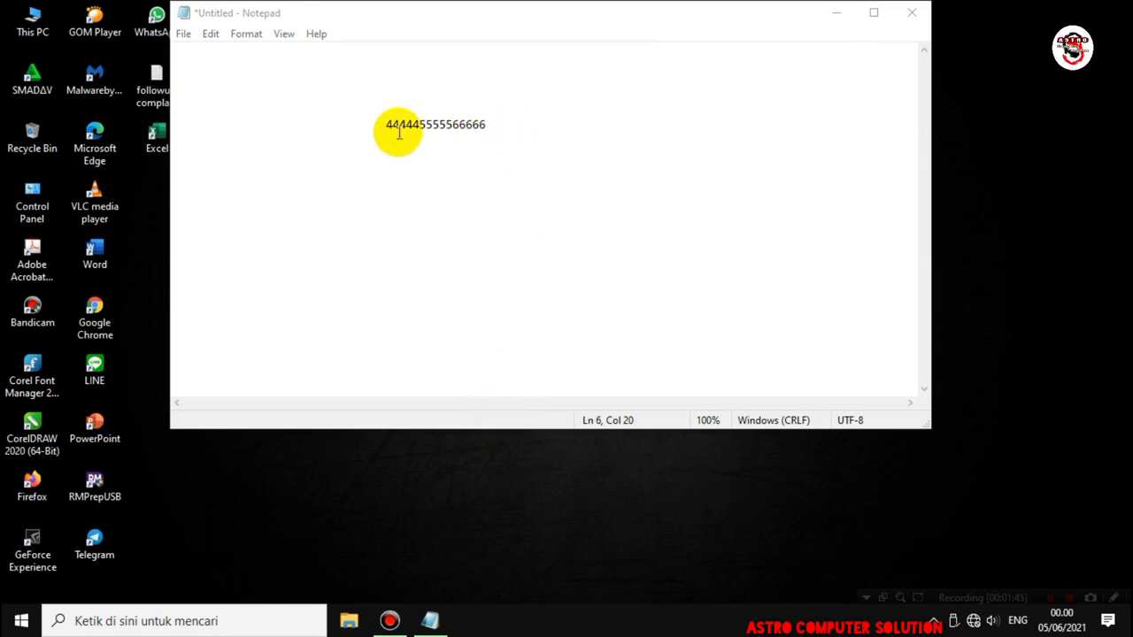
{"action": "left_click_drag", "start_coordinate": [376, 124], "coordinate": [550, 126]}
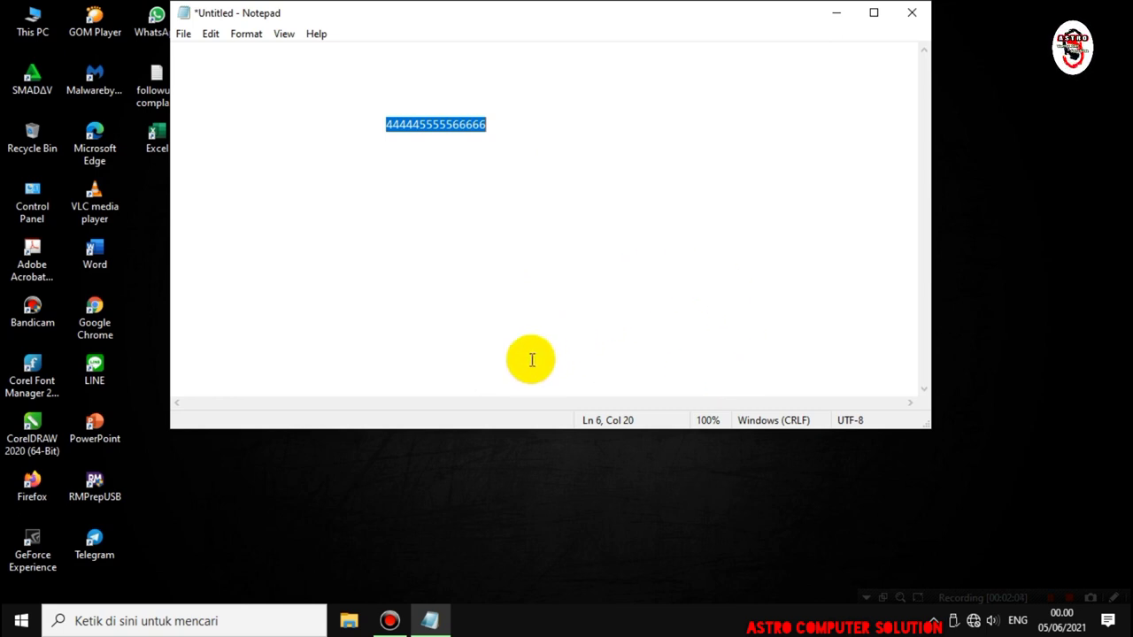
{"action": "left_click", "coordinate": [532, 518]}
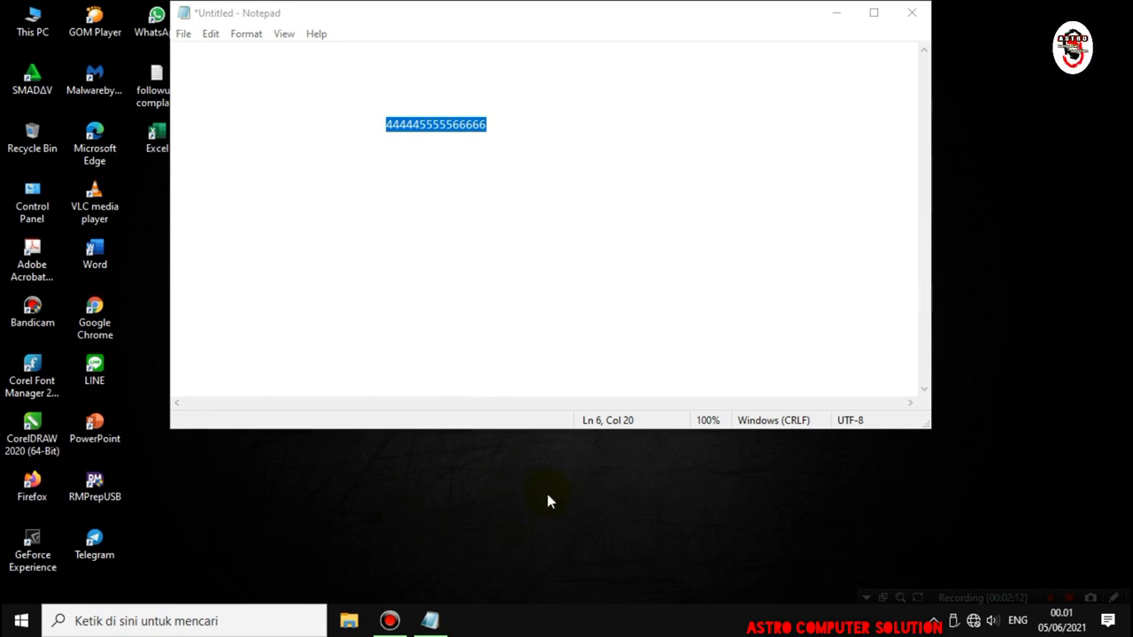
{"action": "right_click", "coordinate": [478, 510]}
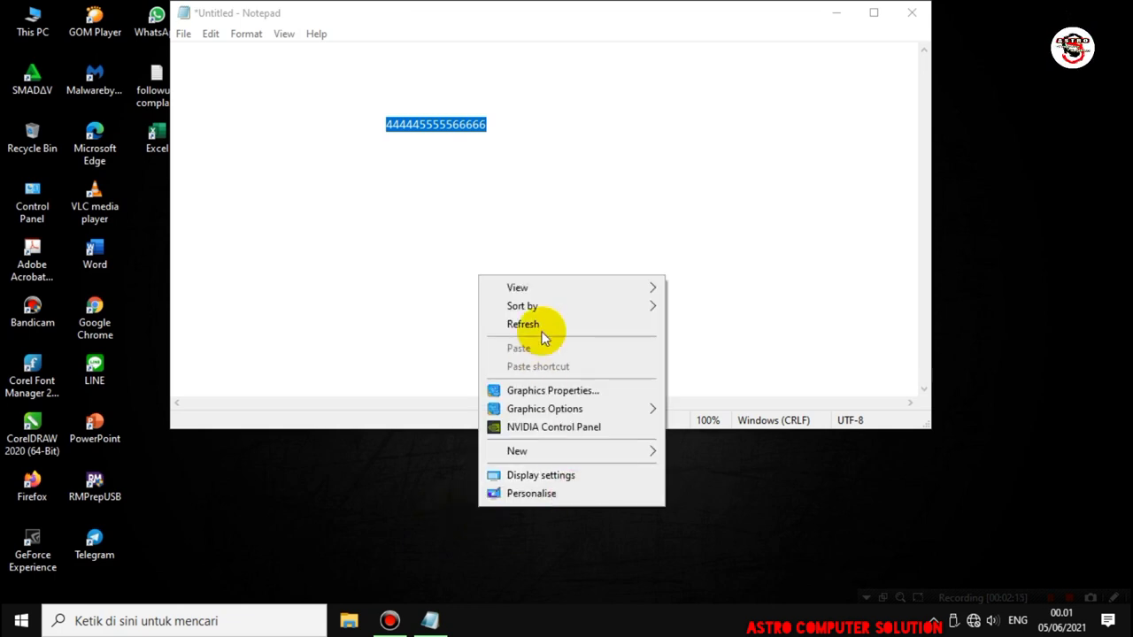
{"action": "left_click", "coordinate": [542, 325]}
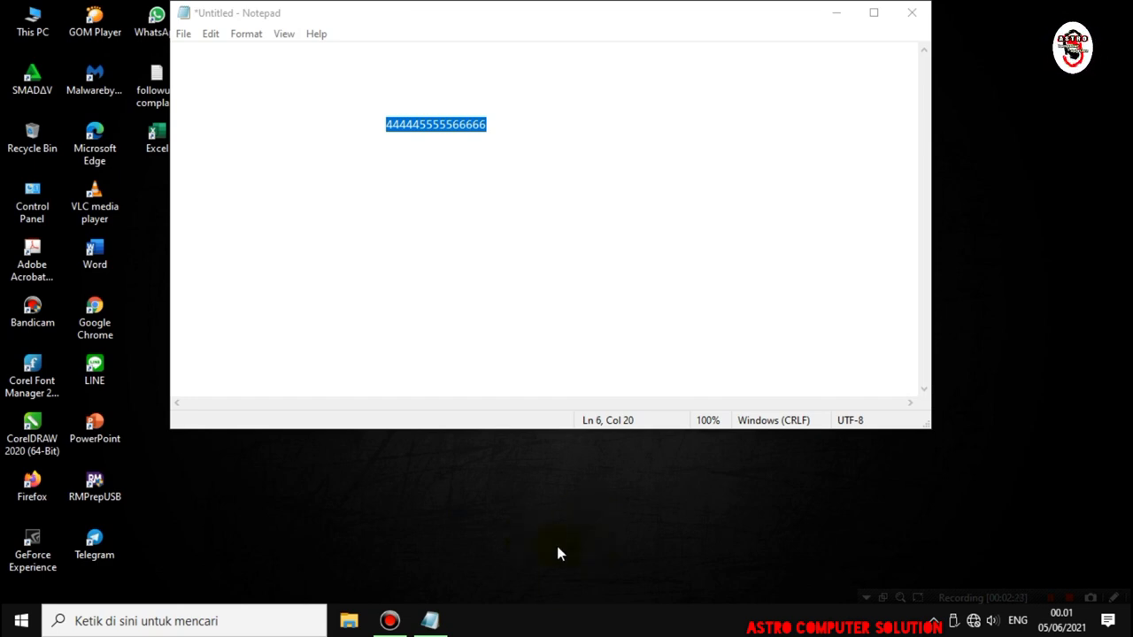
Launch the On-Screen Keyboard from the Windows Ease of Access tools
{"action": "left_click", "coordinate": [10, 627]}
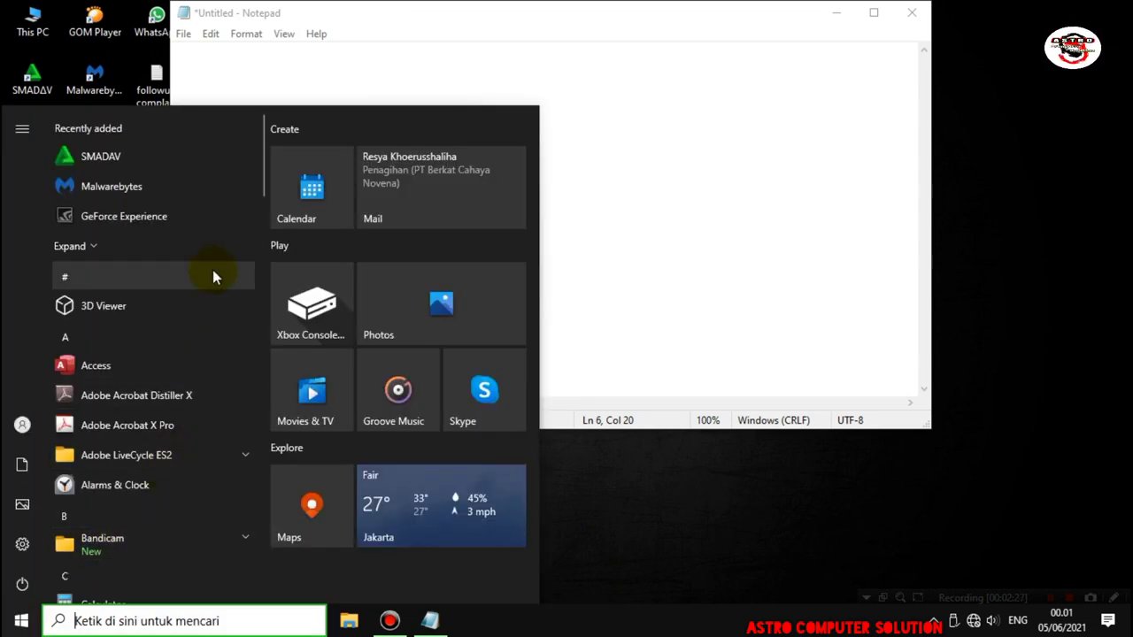
{"action": "left_click_drag", "start_coordinate": [263, 180], "coordinate": [270, 518]}
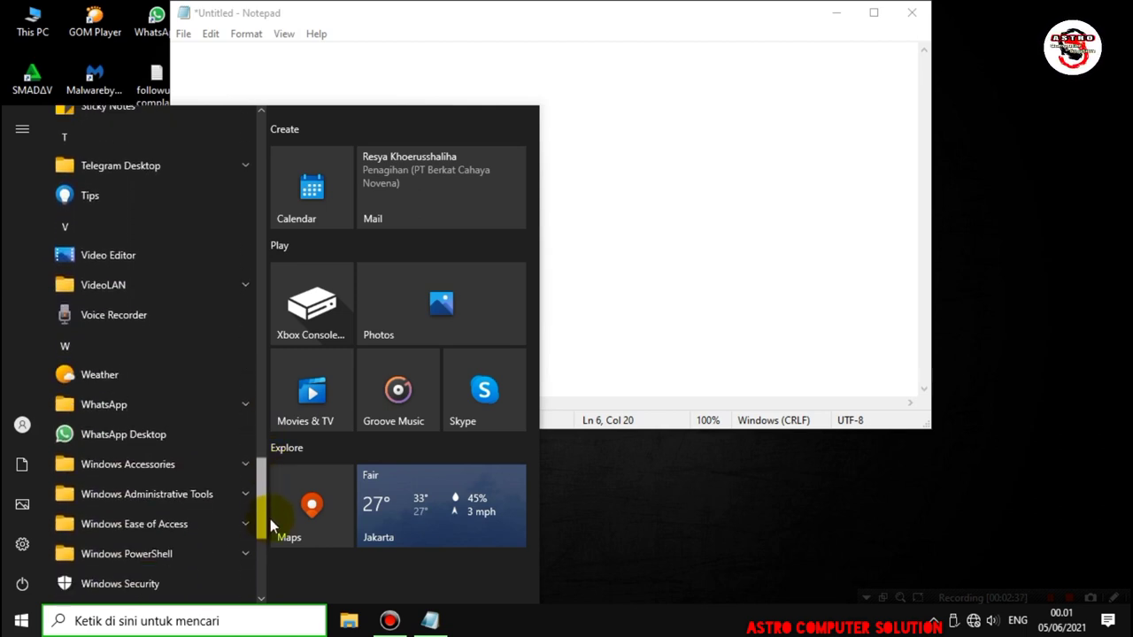
{"action": "left_click", "coordinate": [215, 474]}
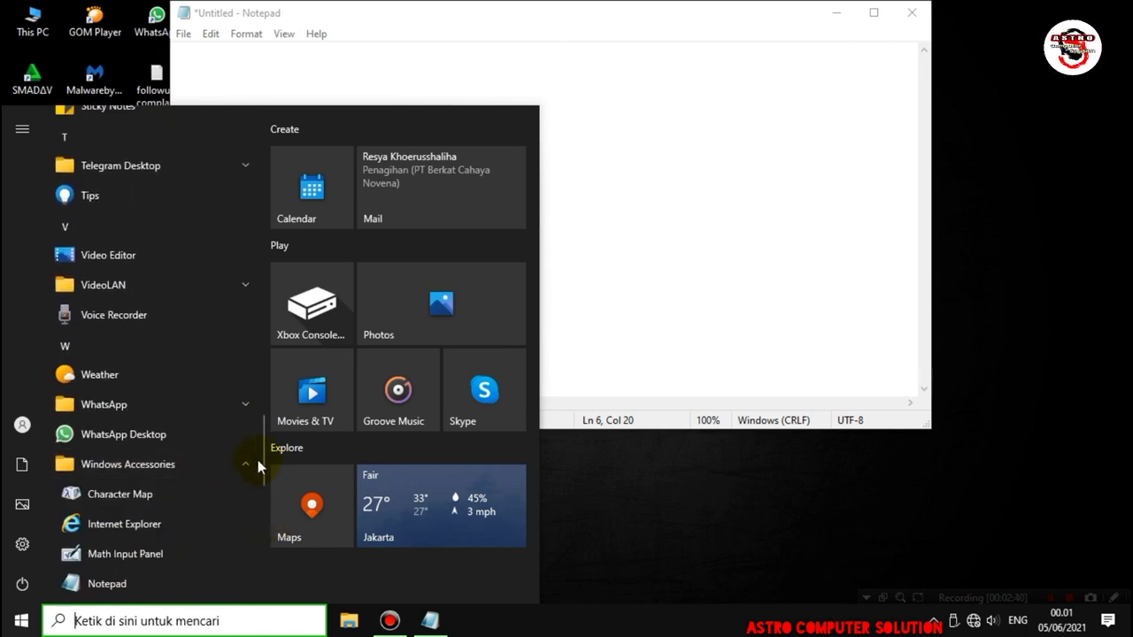
{"action": "left_click_drag", "start_coordinate": [261, 455], "coordinate": [262, 561]}
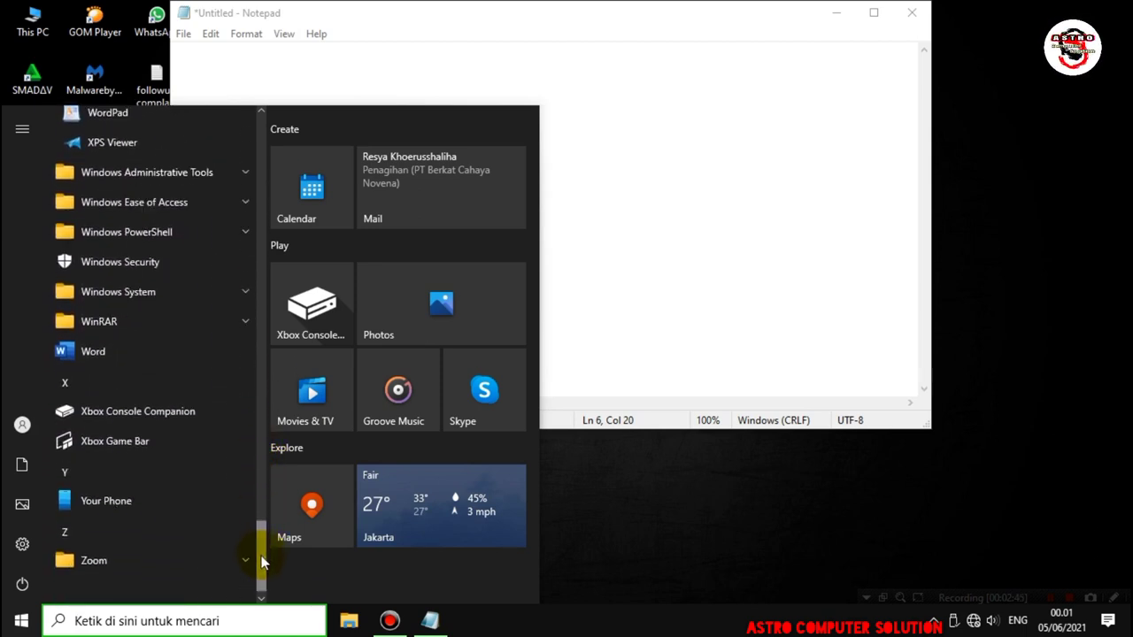
{"action": "left_click", "coordinate": [210, 209]}
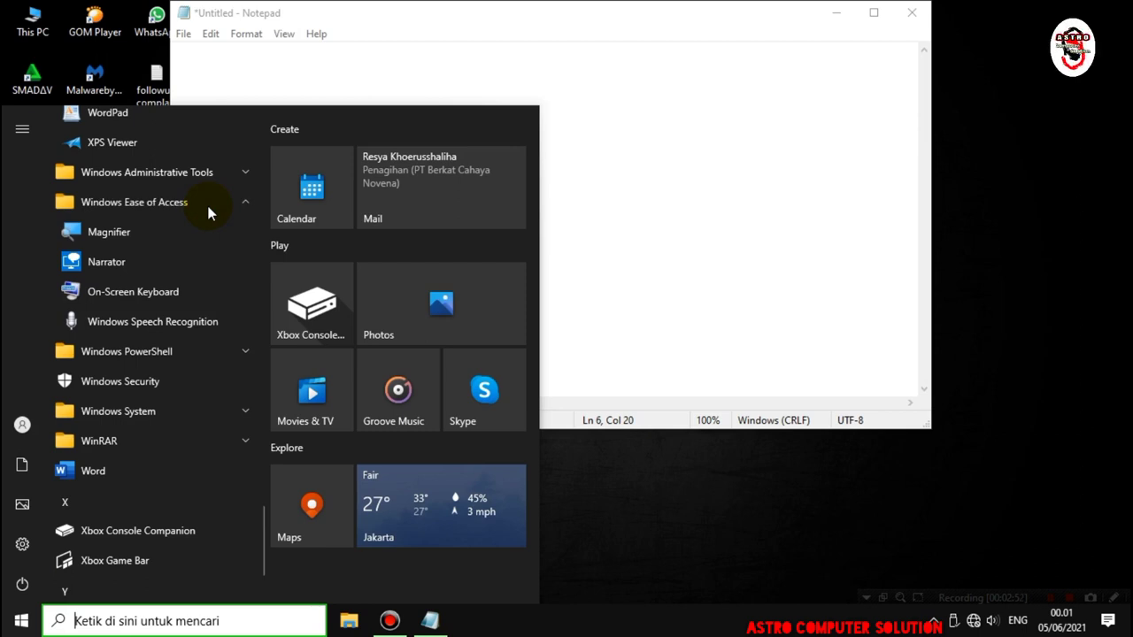
{"action": "left_click", "coordinate": [184, 300]}
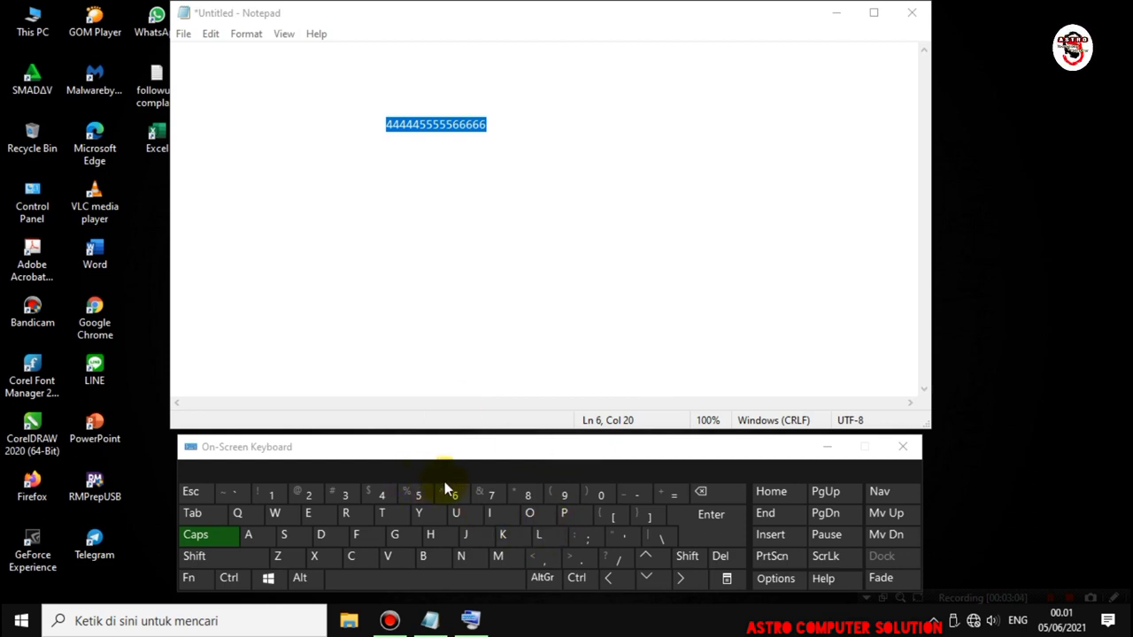
Show the numeric key pad on the On-Screen Keyboard through its options and switch Num Lock off
{"action": "left_click", "coordinate": [780, 584]}
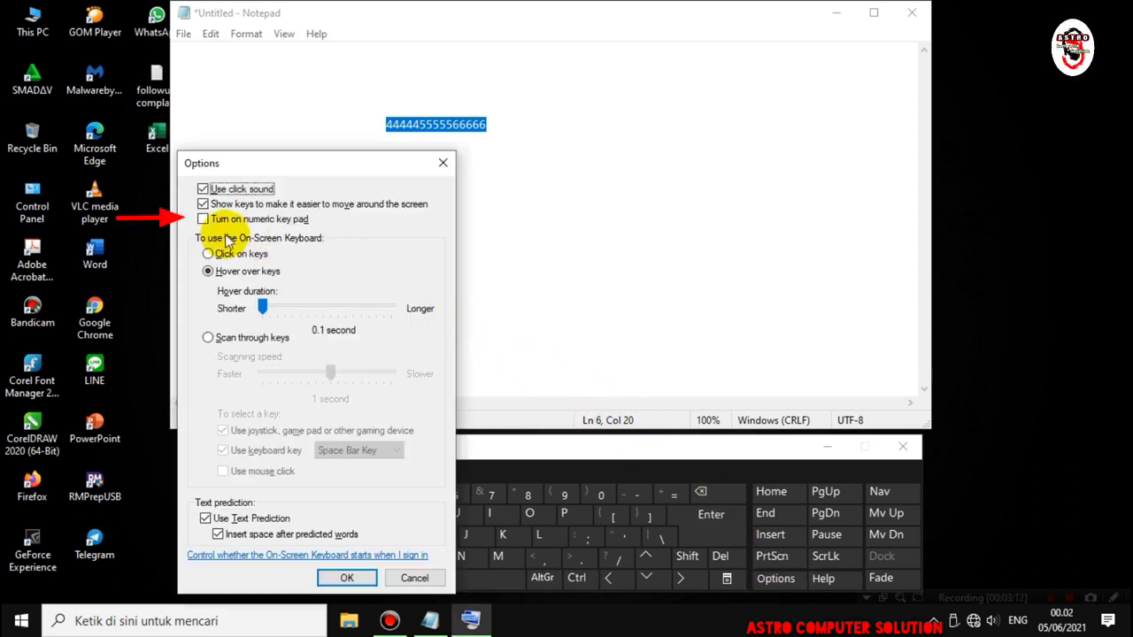
{"action": "left_click", "coordinate": [204, 221]}
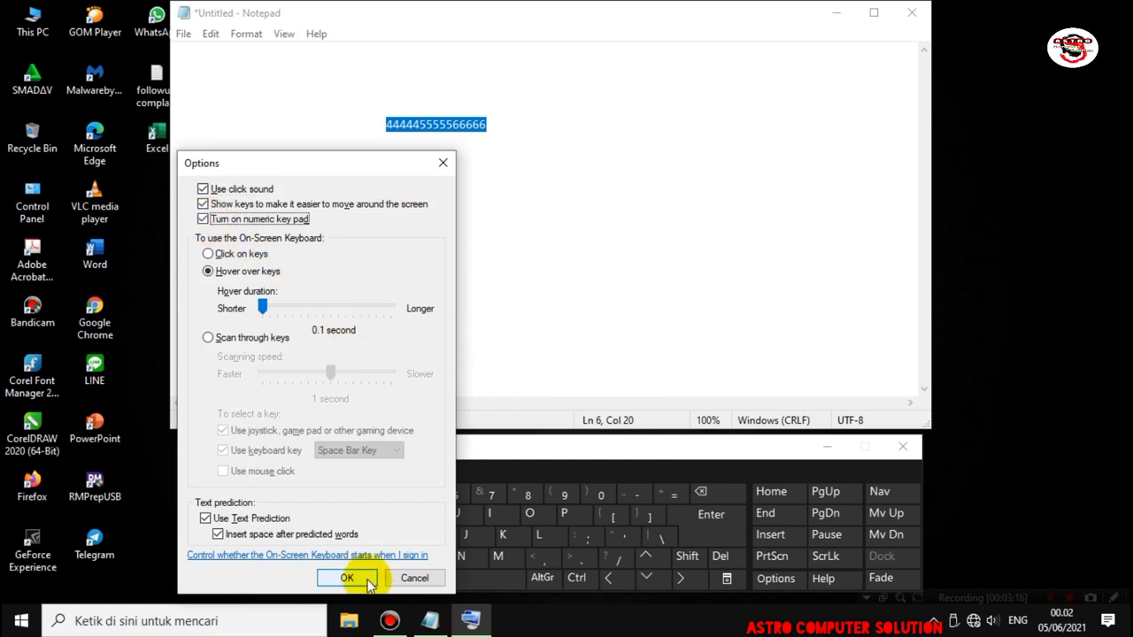
{"action": "left_click", "coordinate": [365, 577]}
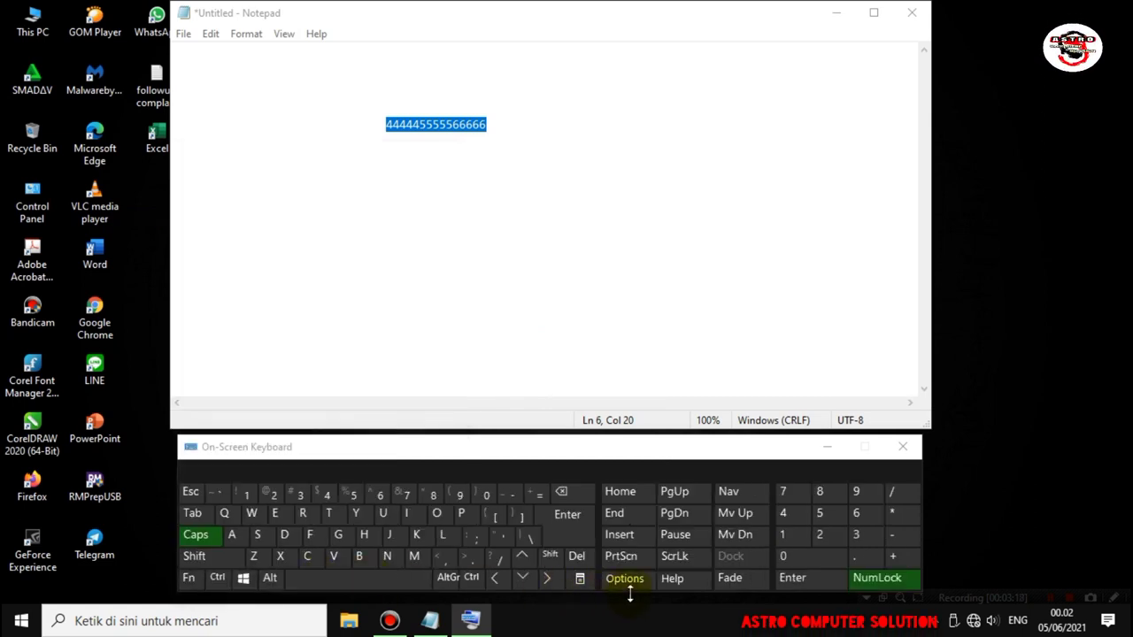
{"action": "left_click", "coordinate": [885, 579]}
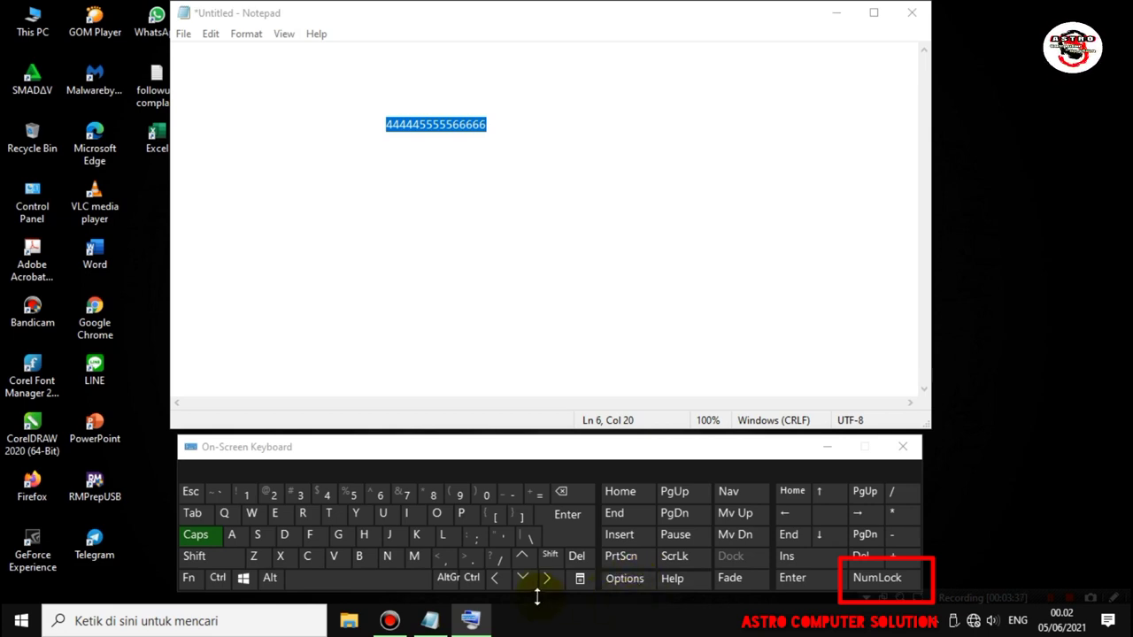
Test the letter keys by entering UUUUUIIIIIOOOOO in Notepad, two lines below the number string at the same indent
{"action": "left_click", "coordinate": [494, 126]}
{"action": "left_click", "coordinate": [493, 139]}
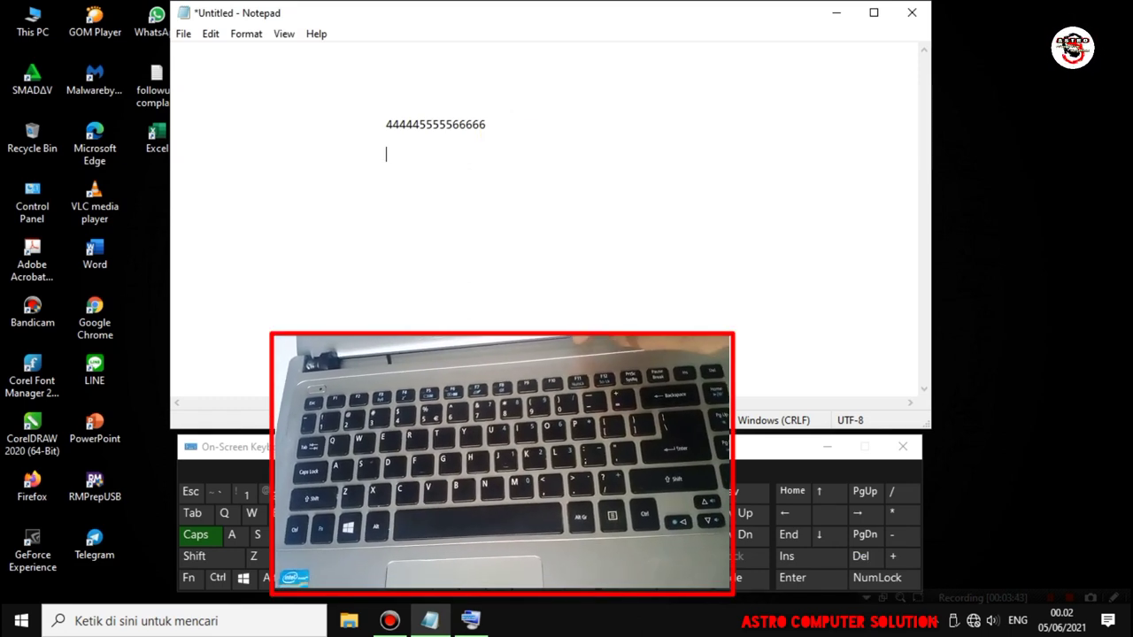
{"action": "type", "text": "UUU"}
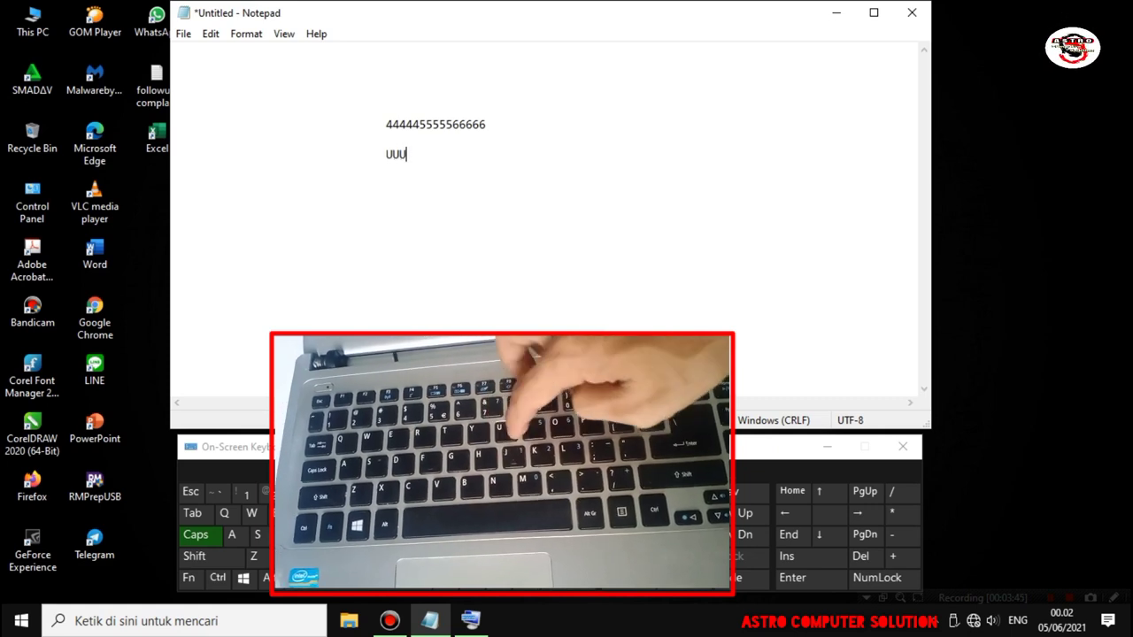
{"action": "type", "text": "UUIIIII"}
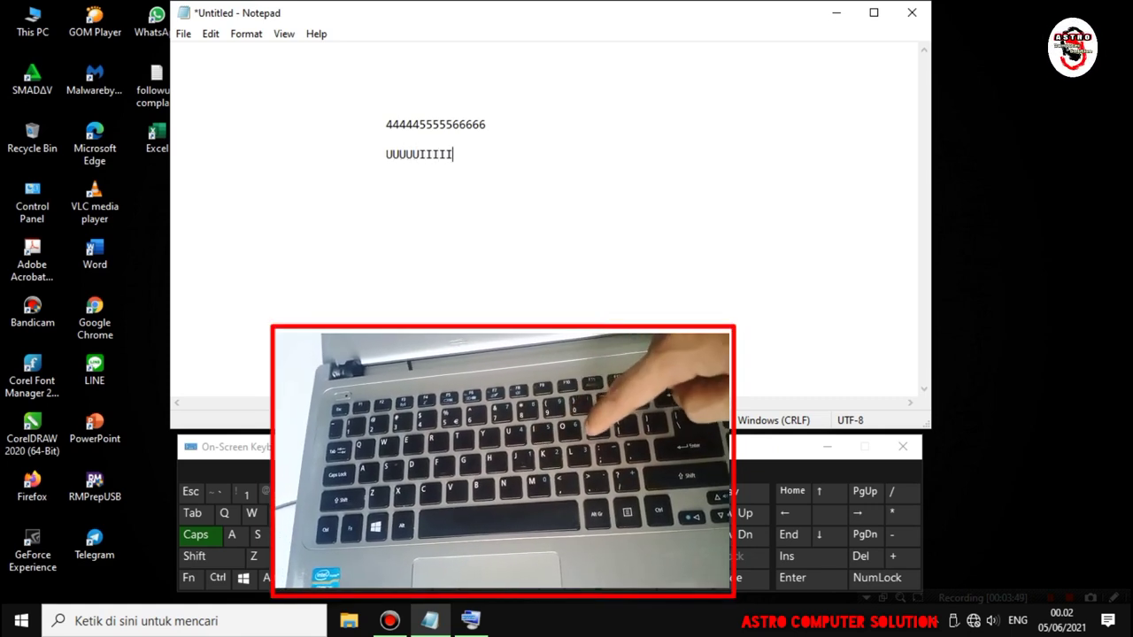
{"action": "type", "text": "OOOOO"}
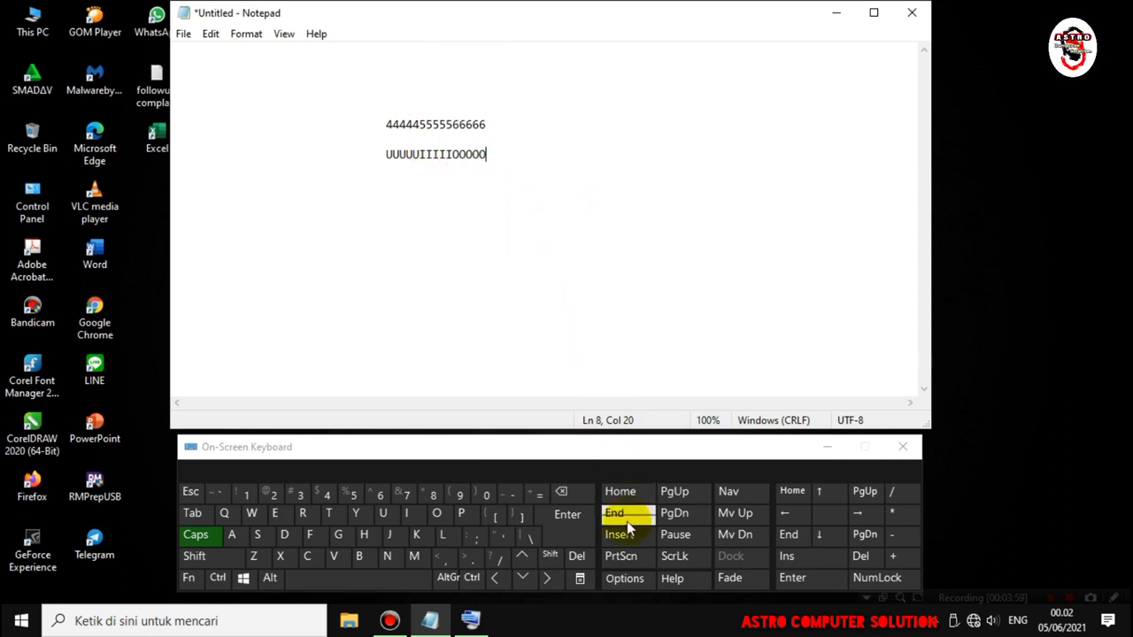
Turn off the numeric key pad in the On-Screen Keyboard options
{"action": "mouse_move", "coordinate": [623, 580]}
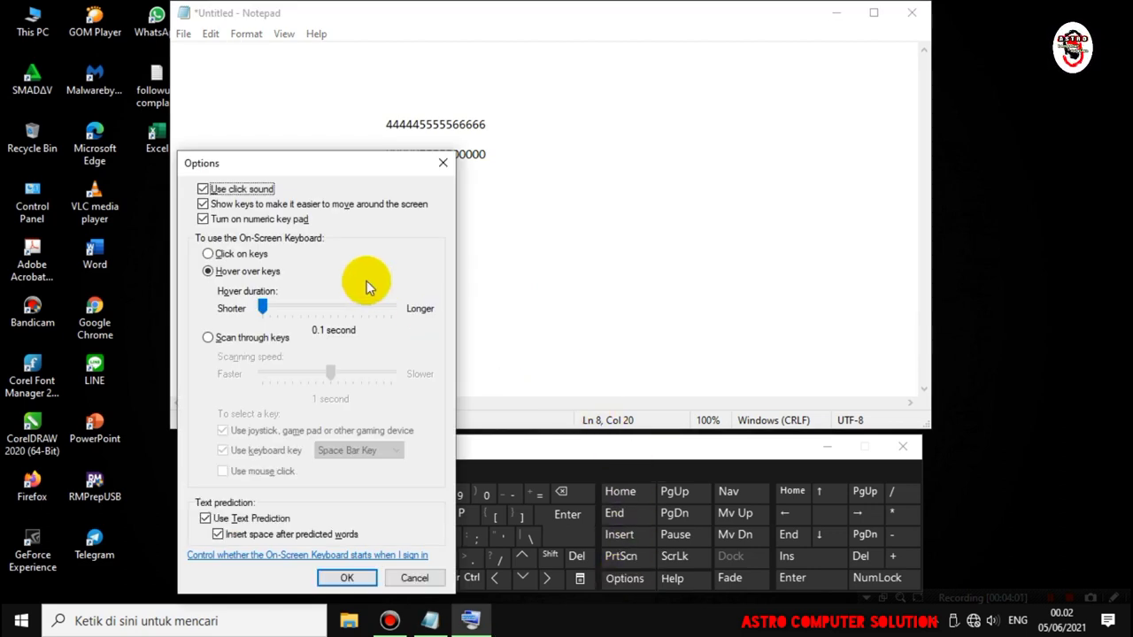
{"action": "left_click", "coordinate": [203, 220]}
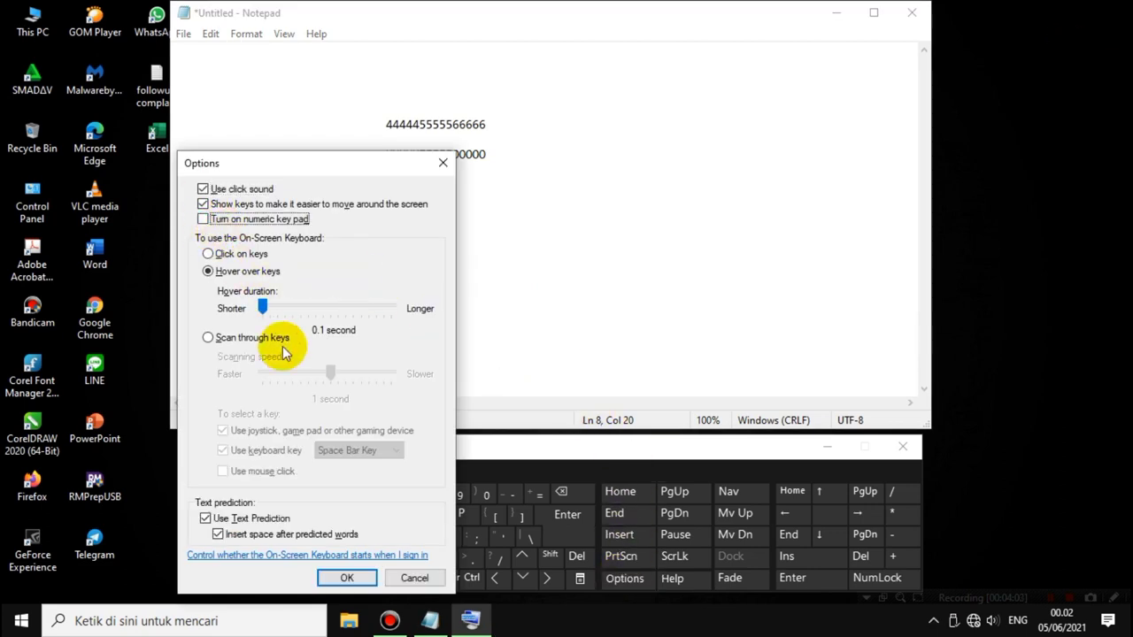
{"action": "left_click", "coordinate": [346, 577]}
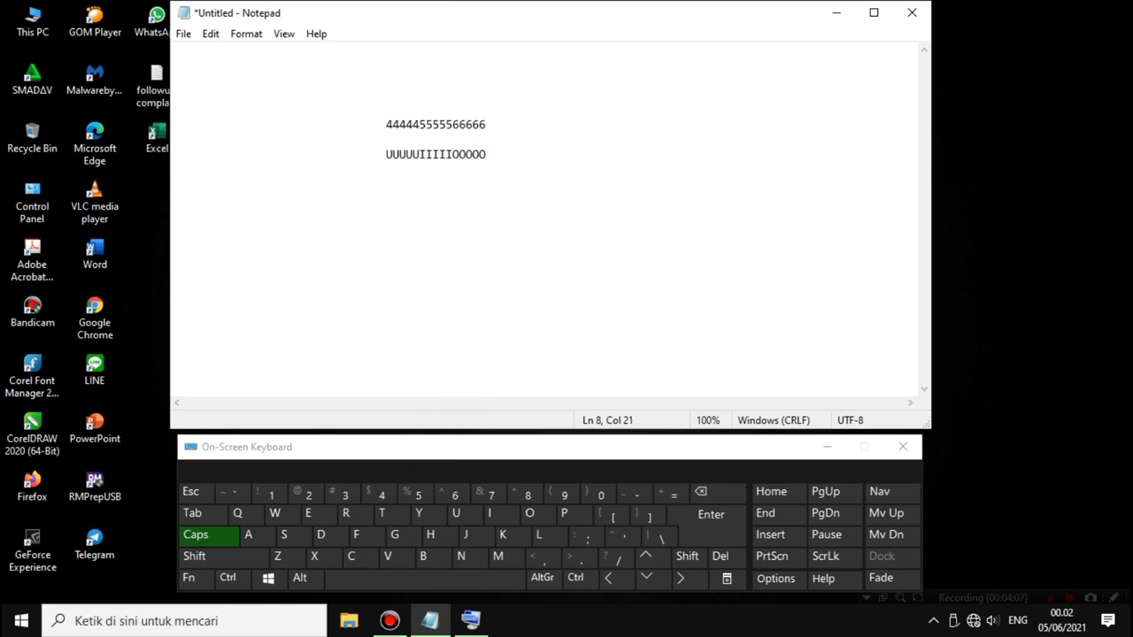
Test the letter keys again by adding a space and OOOOIIIIUUUYYY at the end of the letter line in Notepad
{"action": "type", "text": "OOOOIIII"}
{"action": "type", "text": "UUU"}
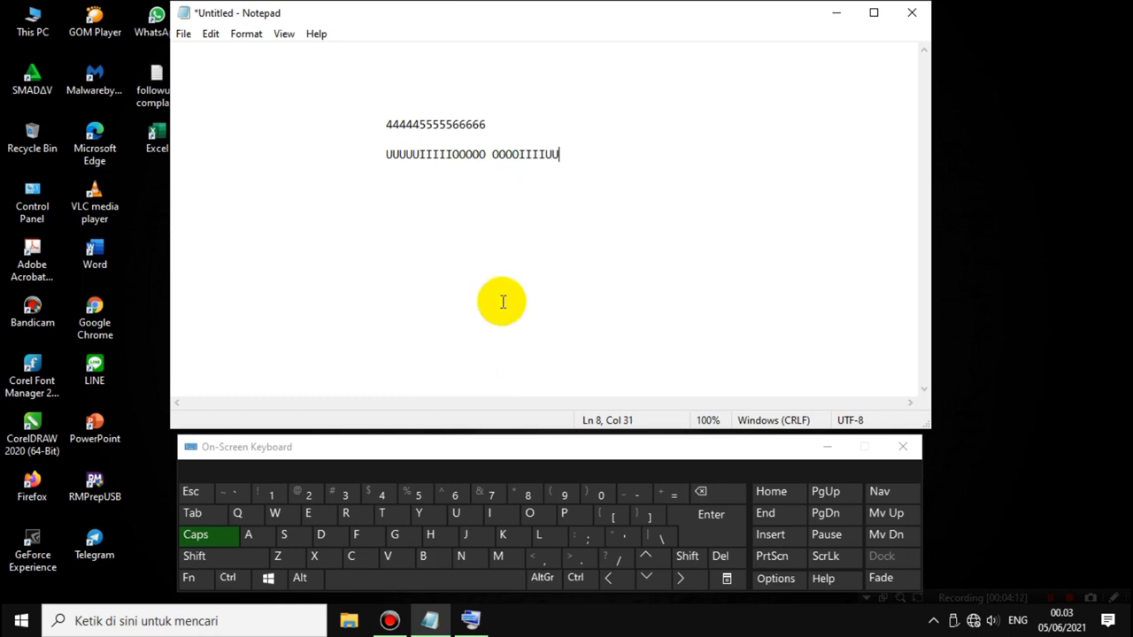
{"action": "type", "text": "YYY"}
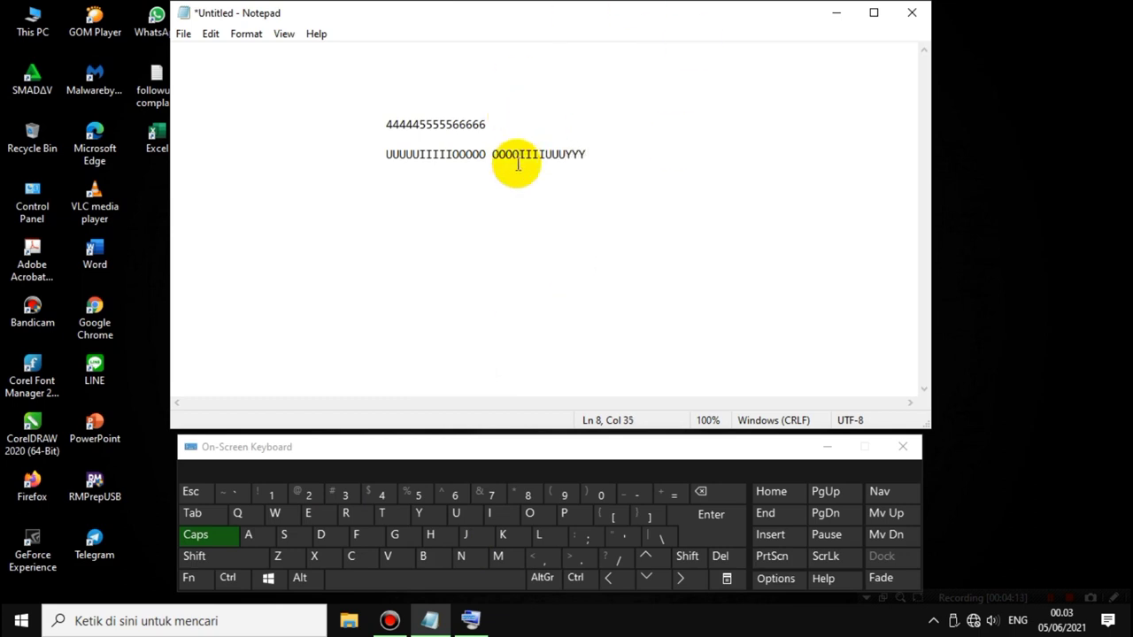
Close the On-Screen Keyboard and close Notepad without saving the test document
{"action": "left_click", "coordinate": [902, 446]}
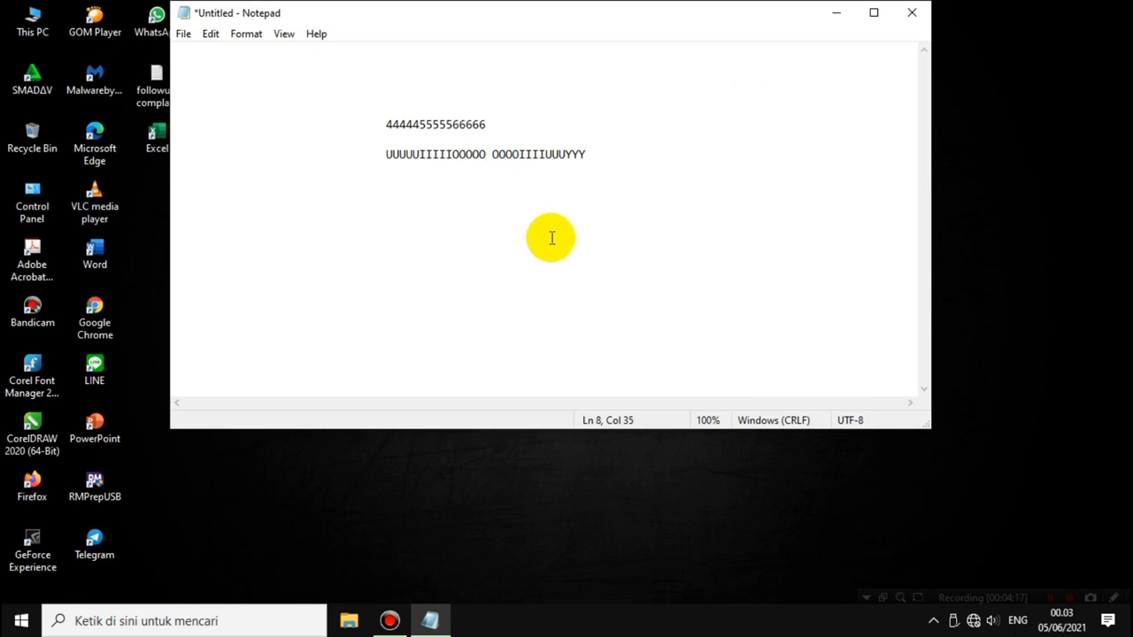
{"action": "left_click", "coordinate": [912, 12]}
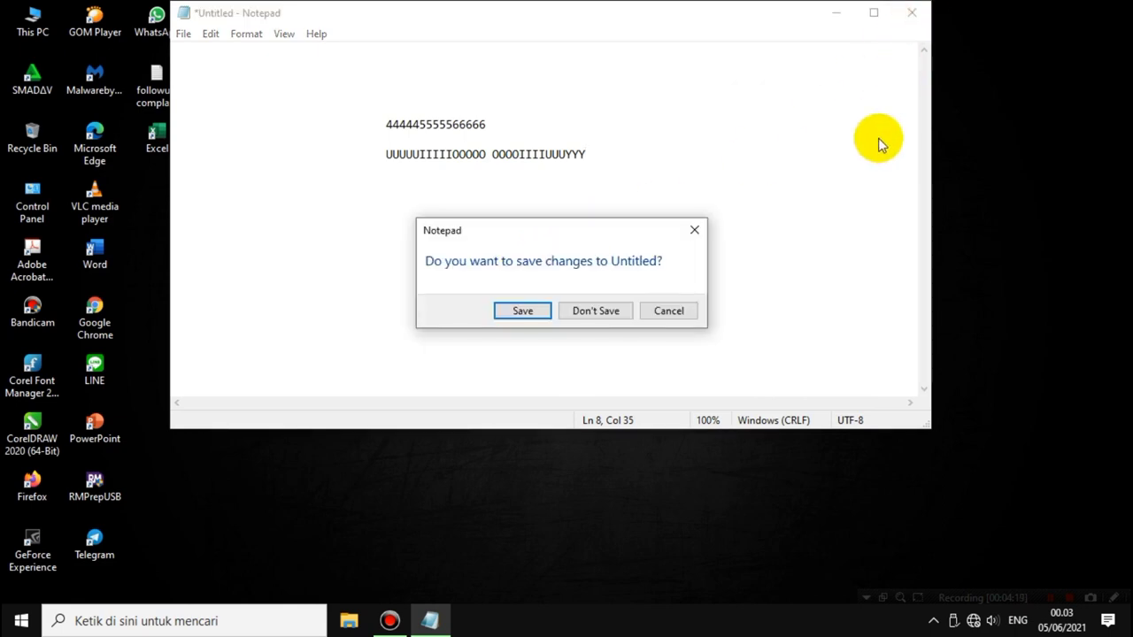
{"action": "left_click", "coordinate": [591, 310]}
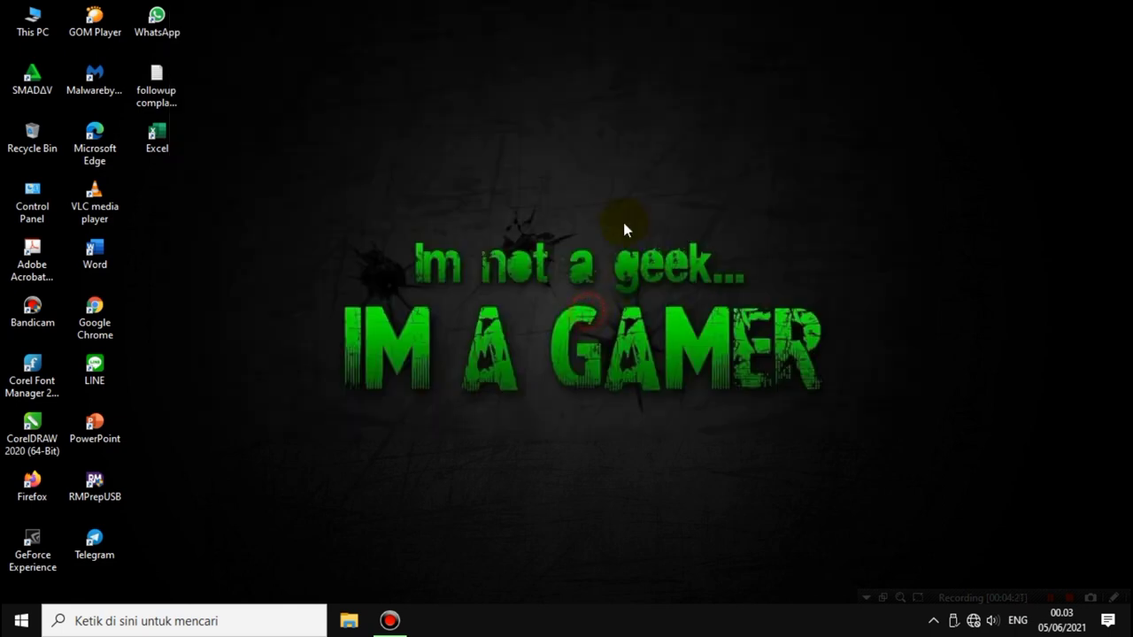
Refresh the Windows desktop twice
{"action": "right_click", "coordinate": [375, 227]}
{"action": "left_click", "coordinate": [427, 276]}
{"action": "right_click", "coordinate": [524, 209]}
{"action": "left_click", "coordinate": [566, 262]}
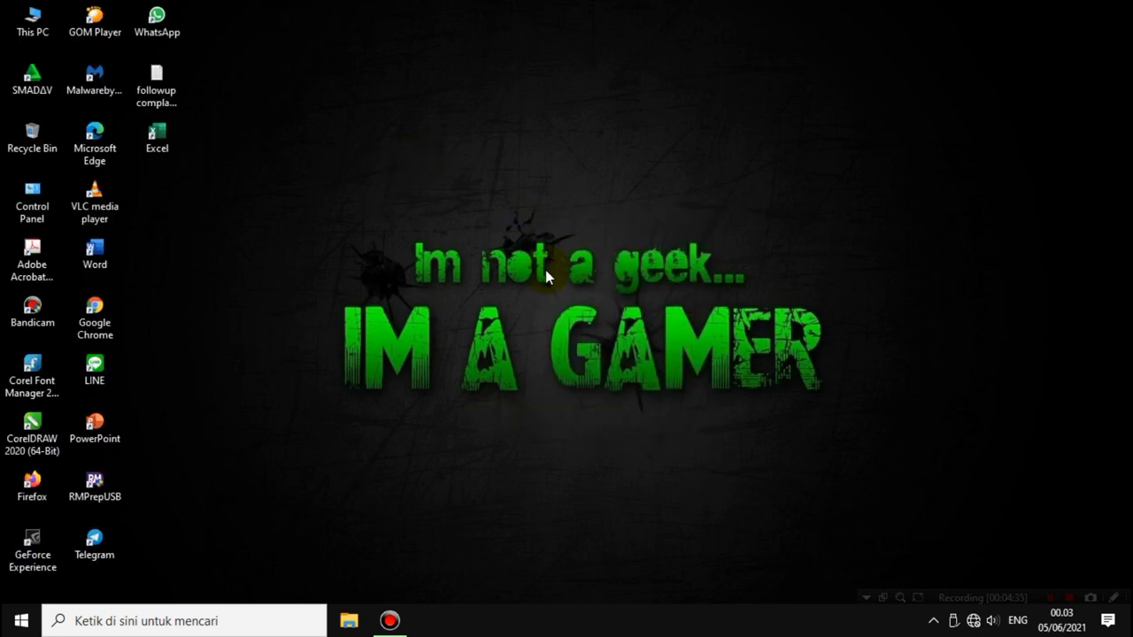